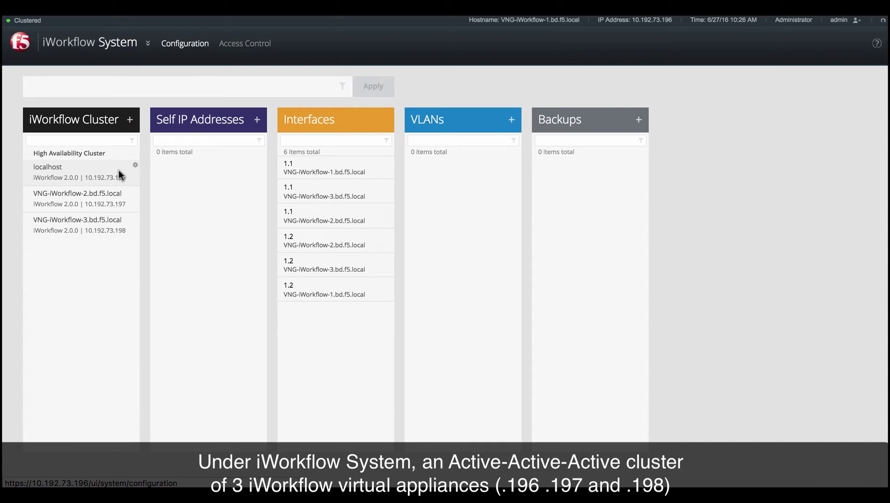
# Review the properties of the three iWorkflow cluster nodes, then switch to the Cloud overview.
pyautogui.click(66, 175)
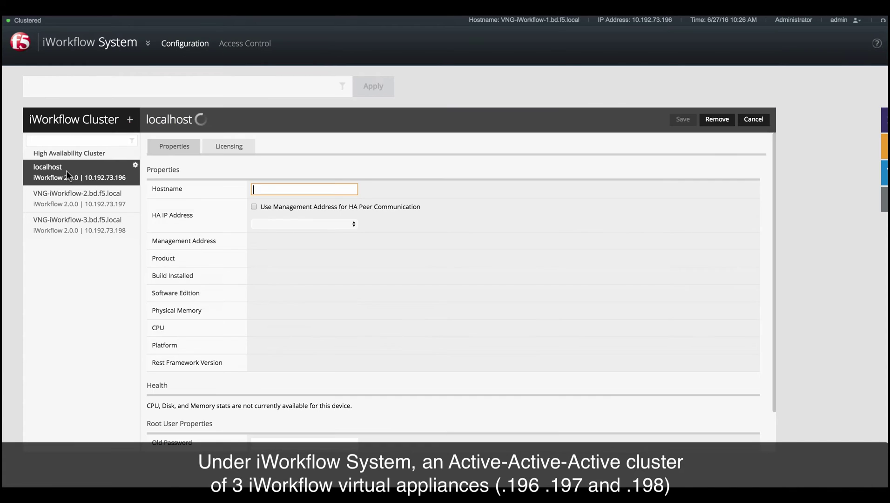
pyautogui.click(66, 198)
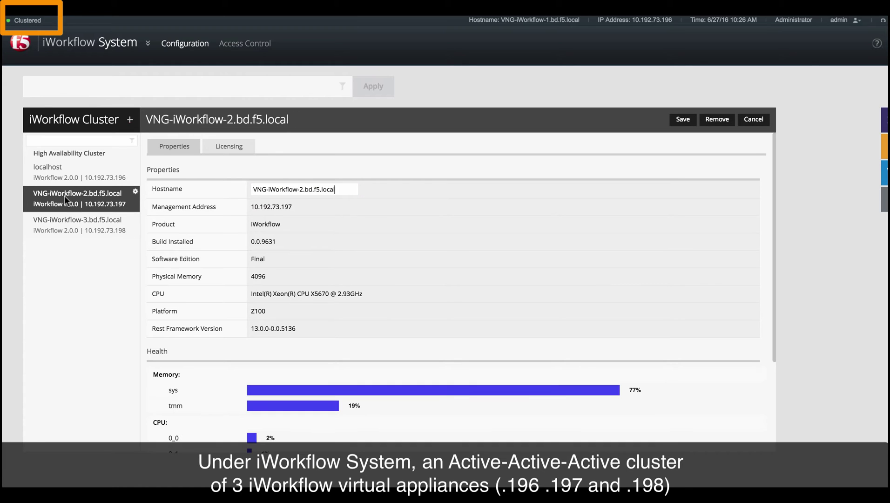
pyautogui.click(68, 224)
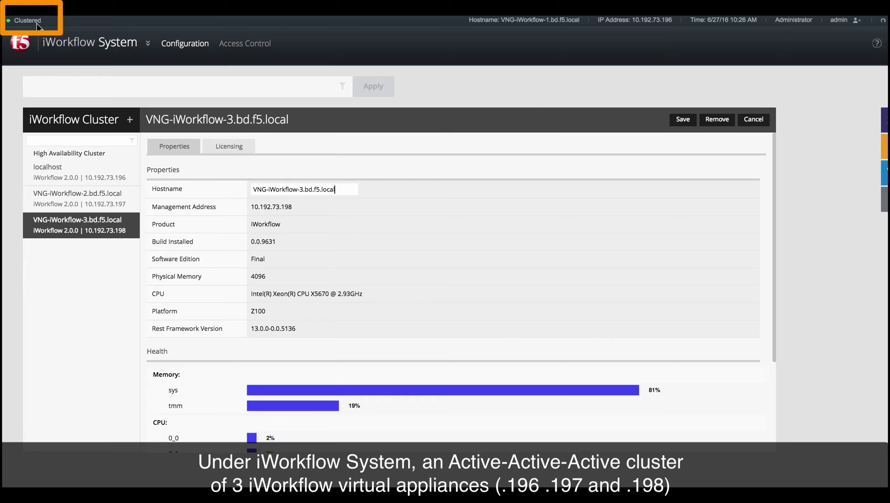
pyautogui.click(108, 44)
pyautogui.click(116, 70)
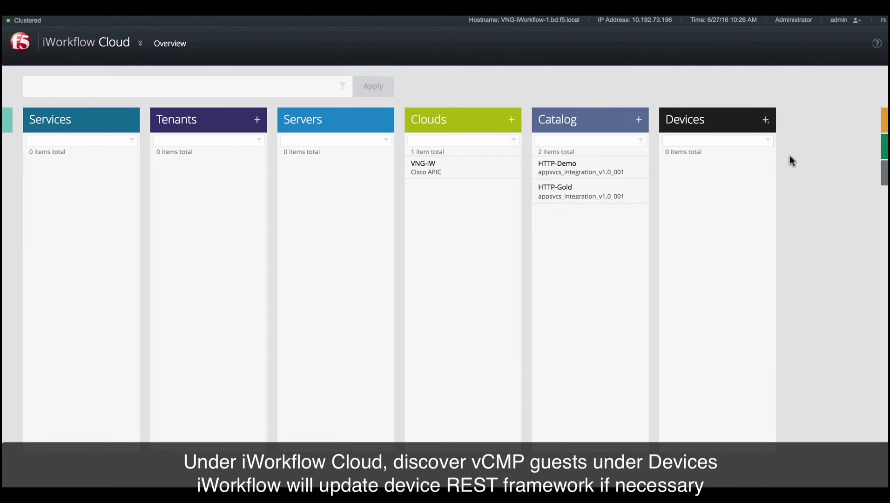
# Discover BIG-IP vCMP guest 10.192.73.81 with user name admin and its password.
pyautogui.click(766, 120)
pyautogui.click(773, 135)
pyautogui.click(580, 146)
pyautogui.write('10.192.73.81')
pyautogui.press('Tab')
pyautogui.write('admin')
pyautogui.press('Tab')
pyautogui.write('admin')
pyautogui.click(721, 119)
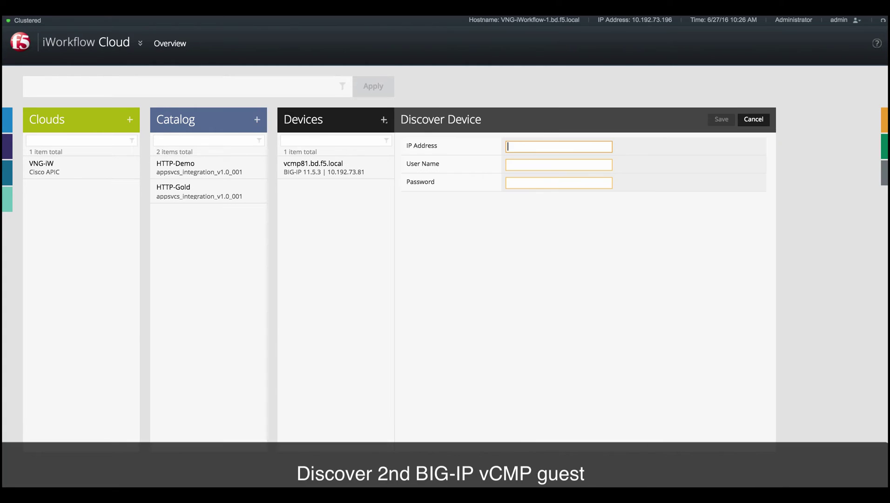
# Discover the second vCMP guest 10.192.73.87 with the same admin credentials.
pyautogui.write('10.192.73.87')
pyautogui.press('Tab')
pyautogui.write('admin')
pyautogui.press('Tab')
pyautogui.write('admin')
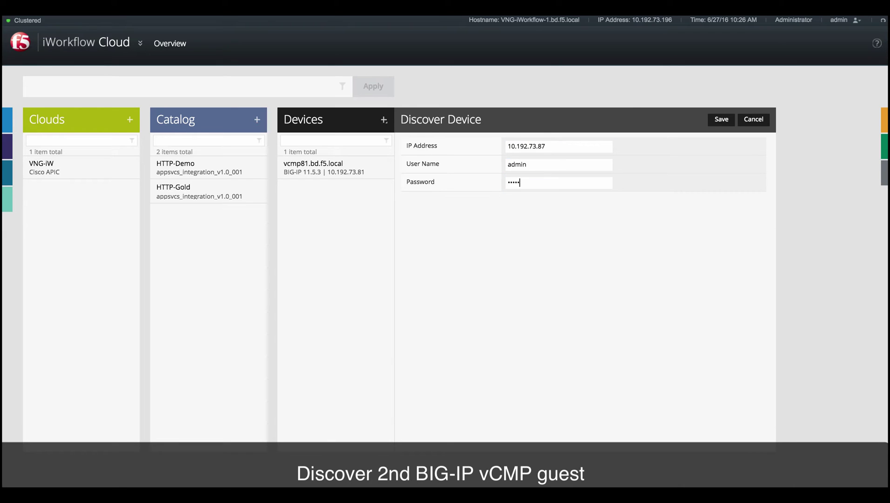
pyautogui.click(721, 119)
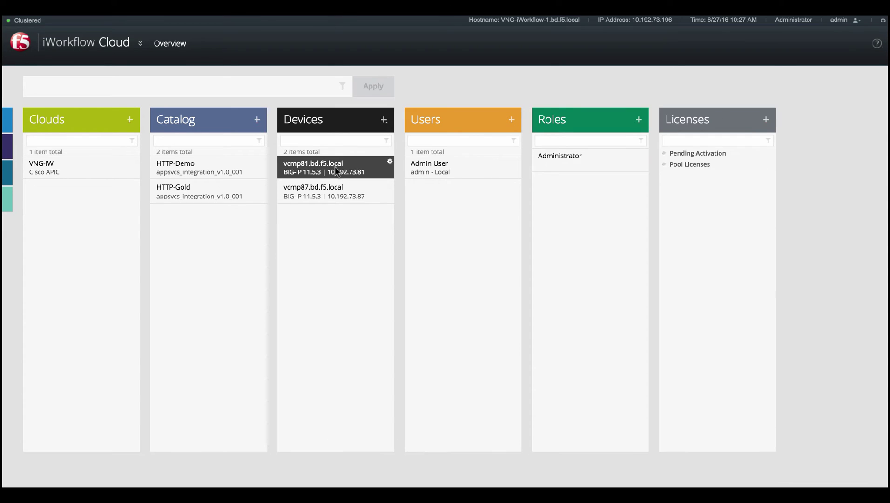
# Confirm vcmp81 and vcmp87 are Available, then bring up the VNG-iW APIC connector.
pyautogui.click(334, 167)
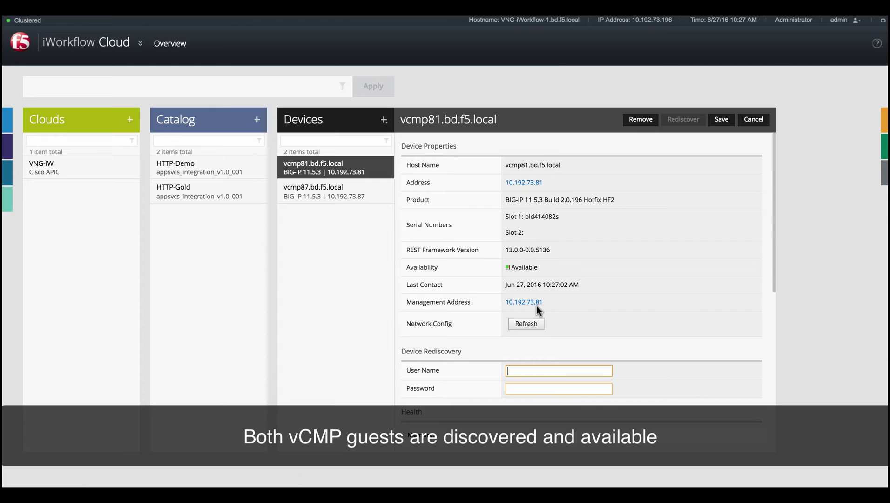
pyautogui.click(301, 189)
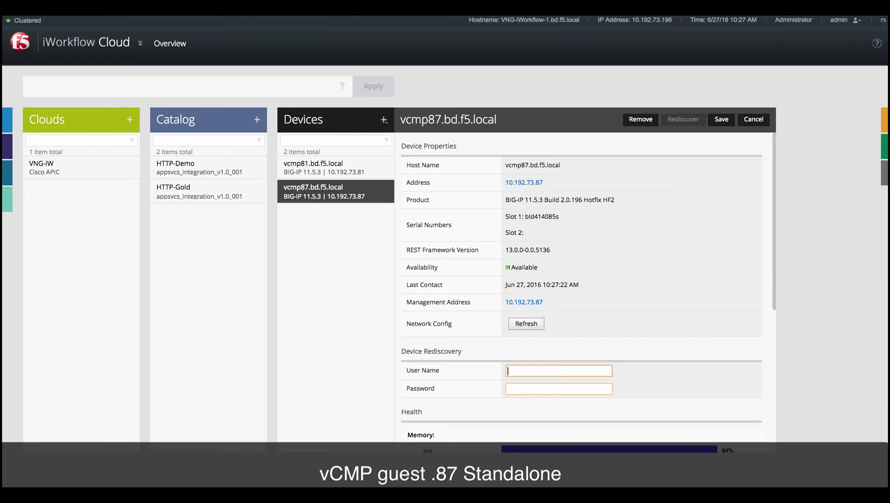
pyautogui.click(60, 168)
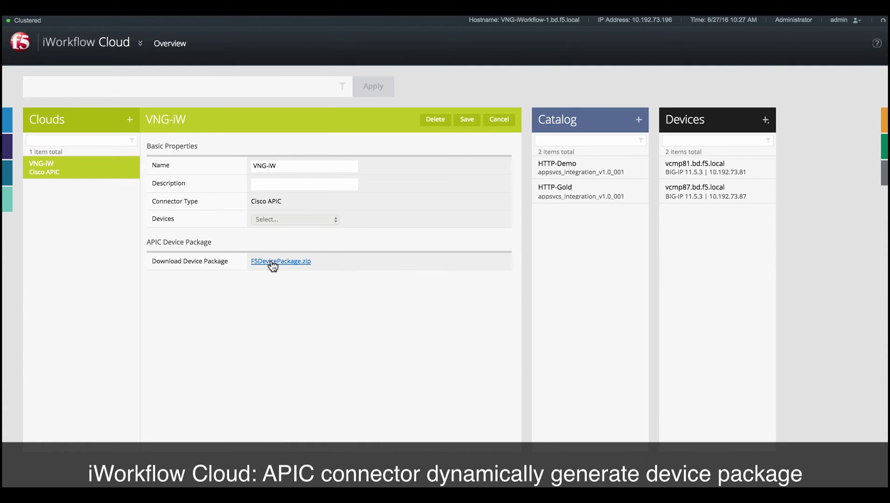
# Download F5DevicePackage.zip from the VNG-iW connector's APIC Device Package section.
pyautogui.click(273, 262)
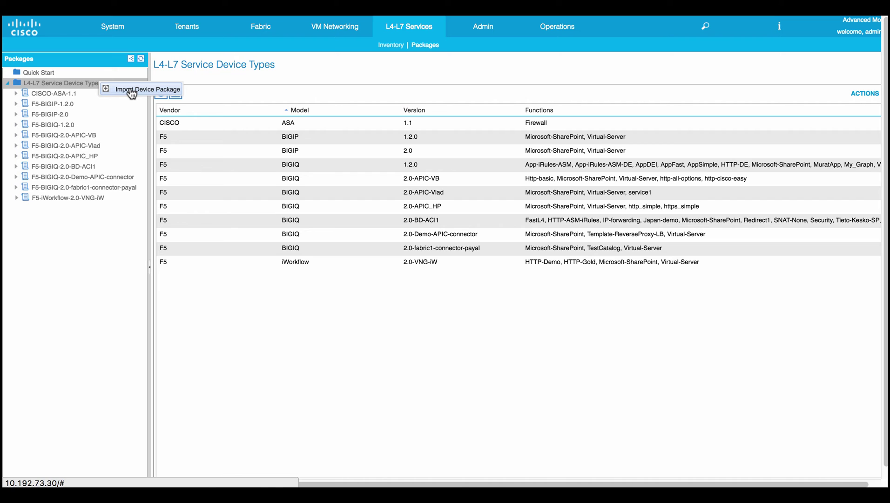
# Import F5DevicePackage-iW (6).zip into APIC as an L4-L7 device package.
pyautogui.click(131, 92)
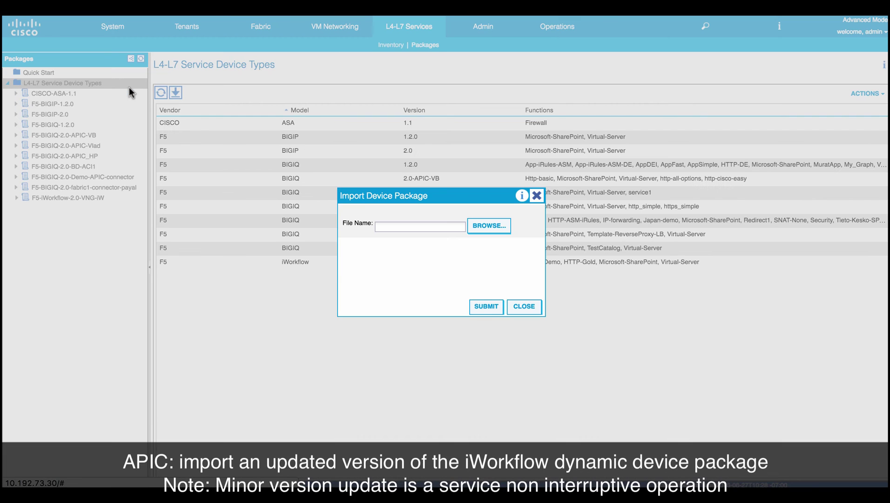
pyautogui.click(481, 226)
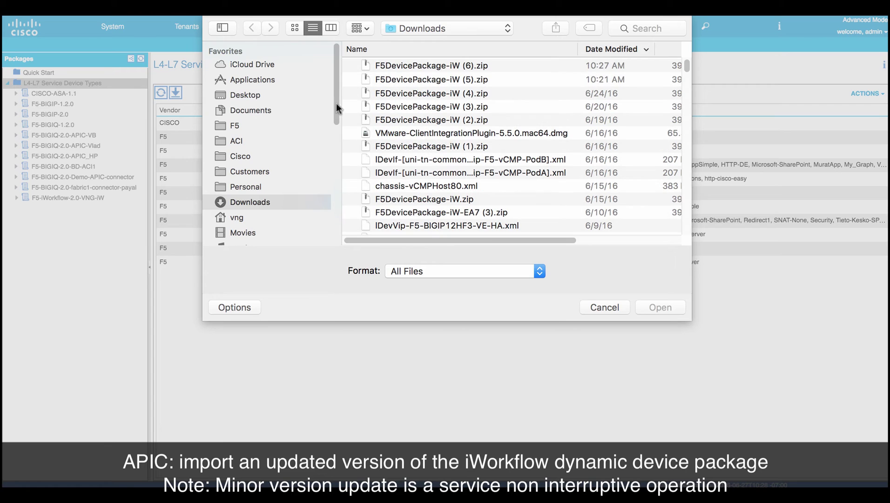
pyautogui.click(442, 65)
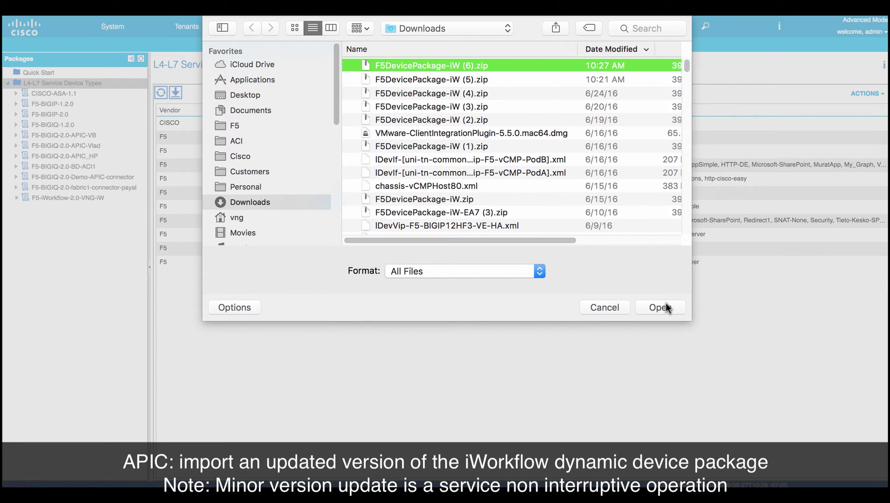
pyautogui.click(666, 304)
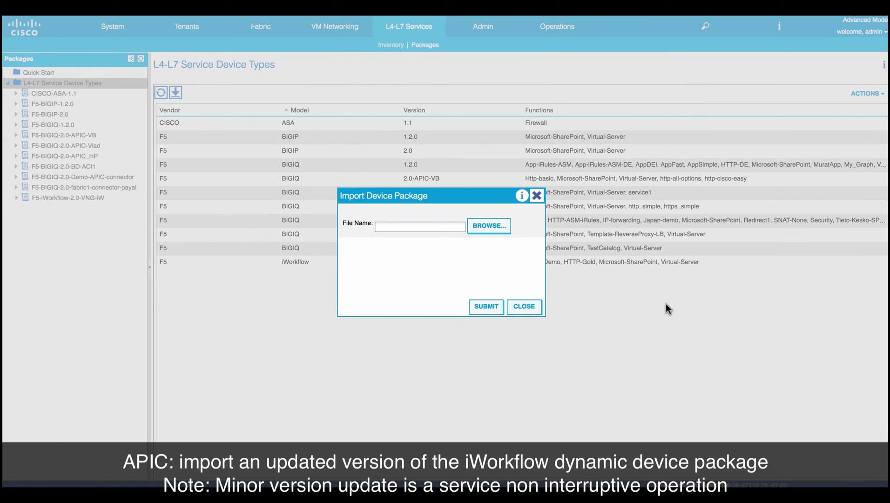
pyautogui.click(486, 306)
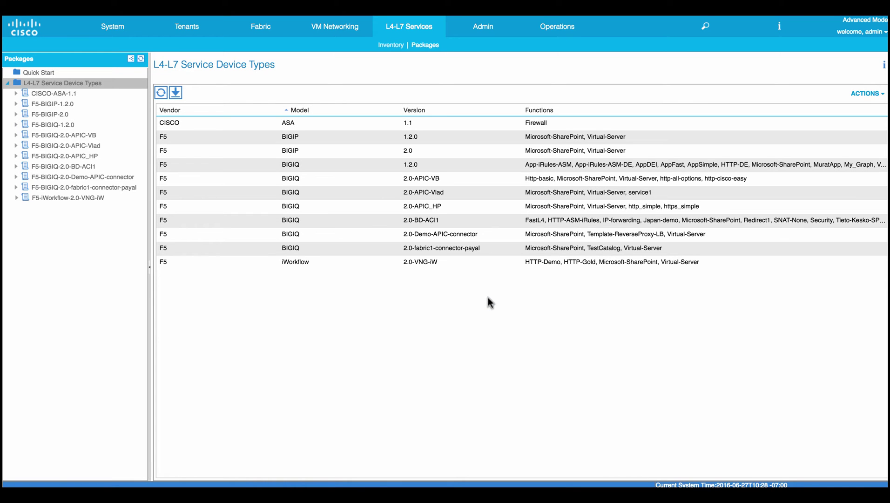
# Create an F5 iWorkflow 2.0-VNG-iW chassis type linked to the F5-iWorkflow-2.0-VNG-iW package.
pyautogui.click(387, 48)
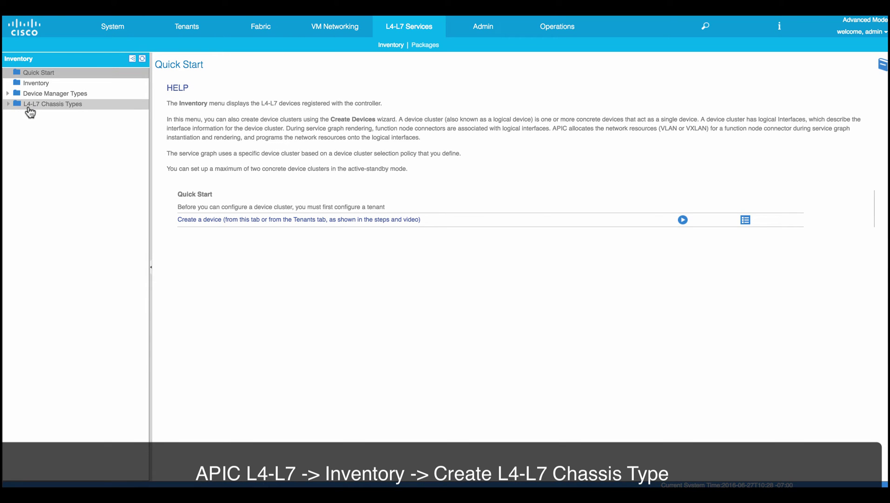
pyautogui.click(11, 106)
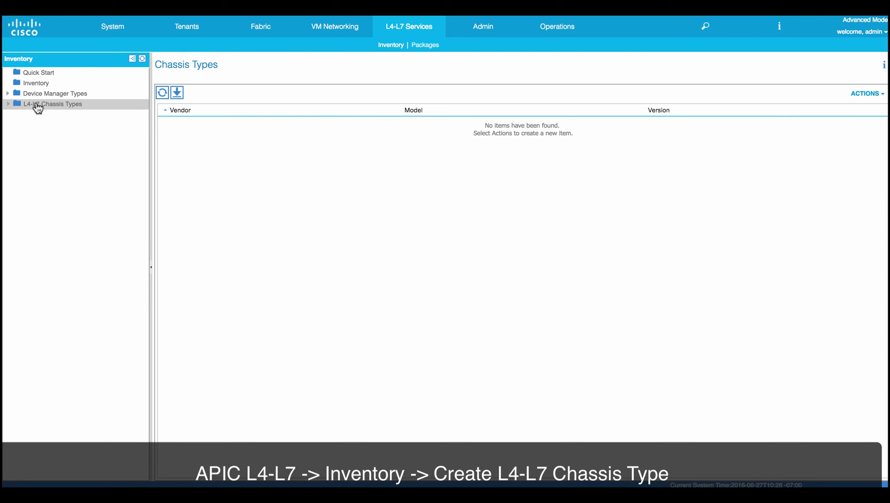
pyautogui.rightClick(36, 105)
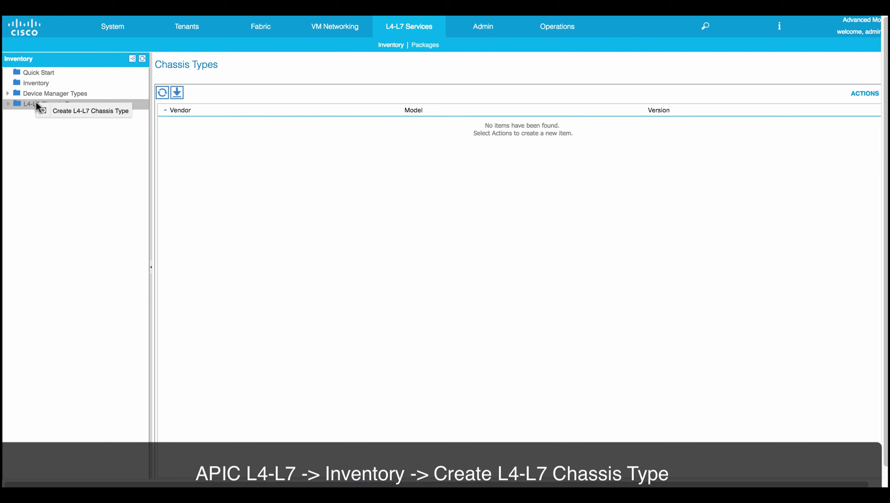
pyautogui.click(71, 114)
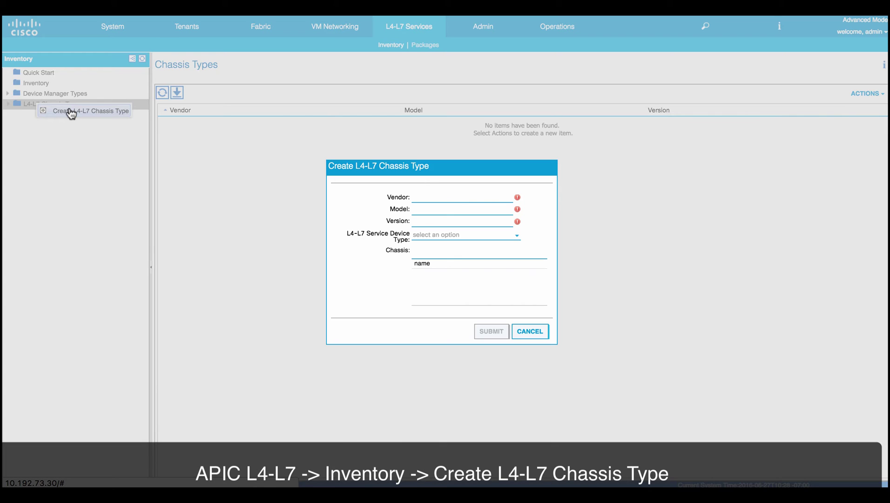
pyautogui.click(433, 195)
pyautogui.write('F')
pyautogui.write('iWorkflow')
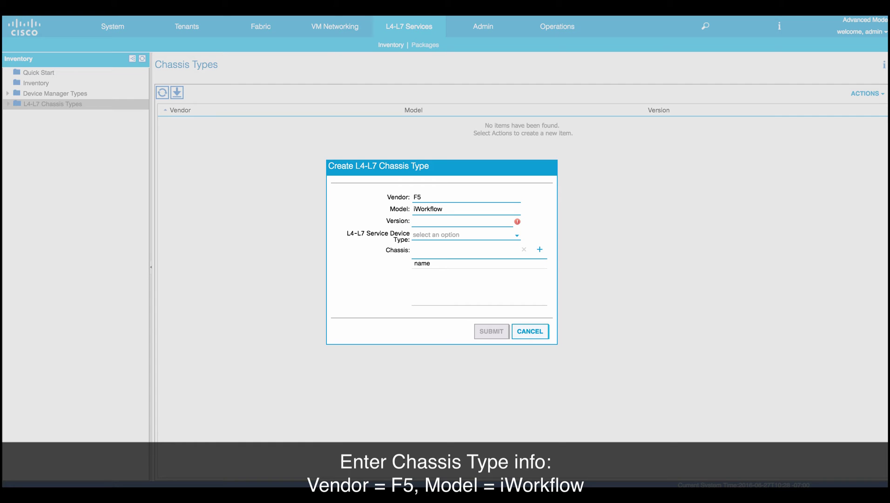
pyautogui.write('2.0-VNG-iW')
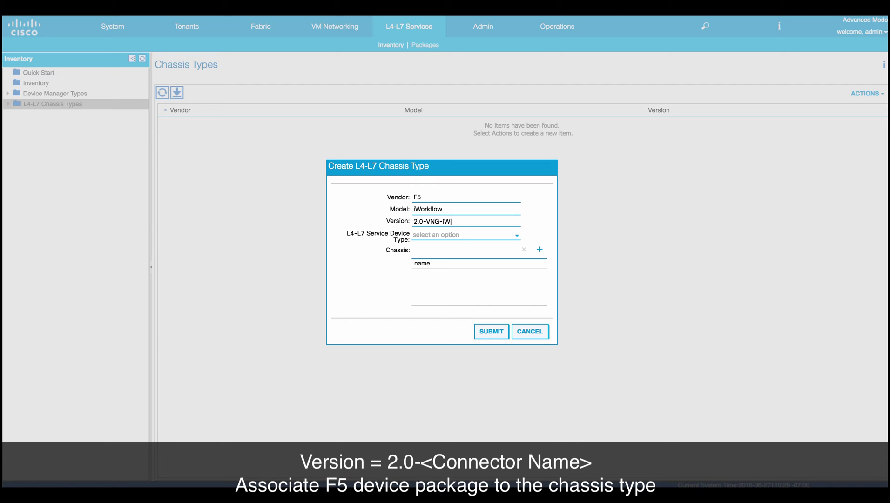
pyautogui.click(475, 236)
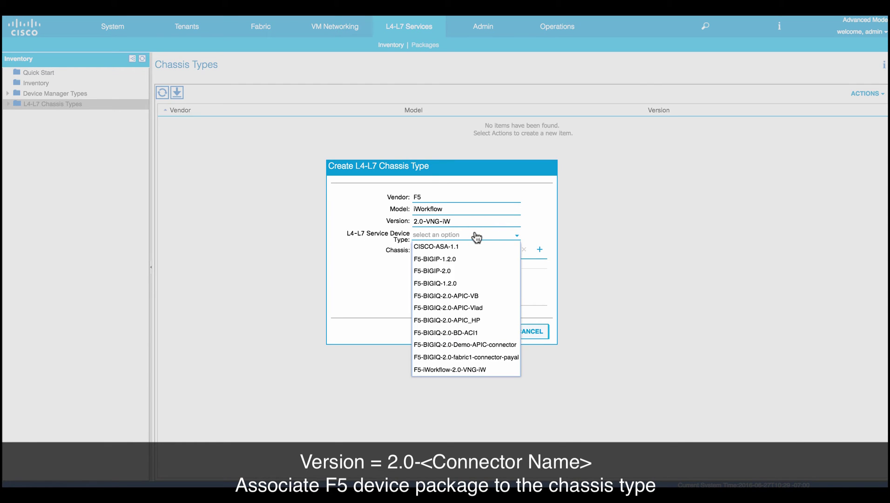
pyautogui.click(460, 370)
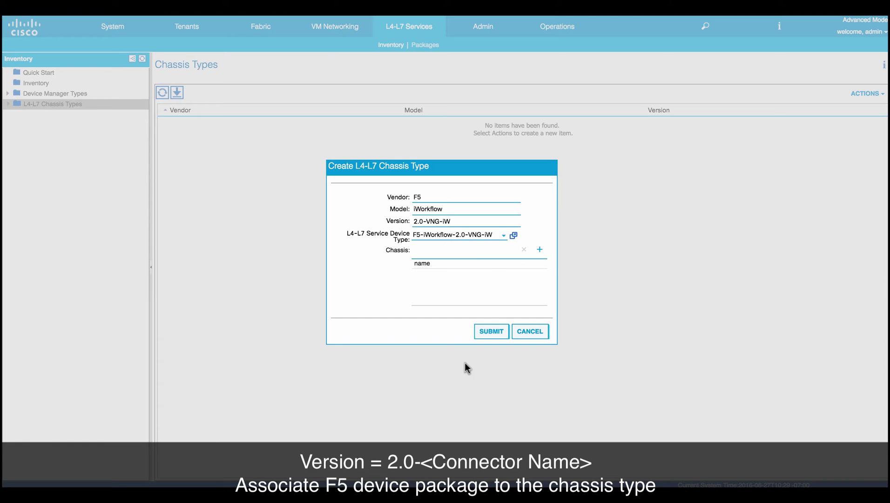
pyautogui.click(489, 332)
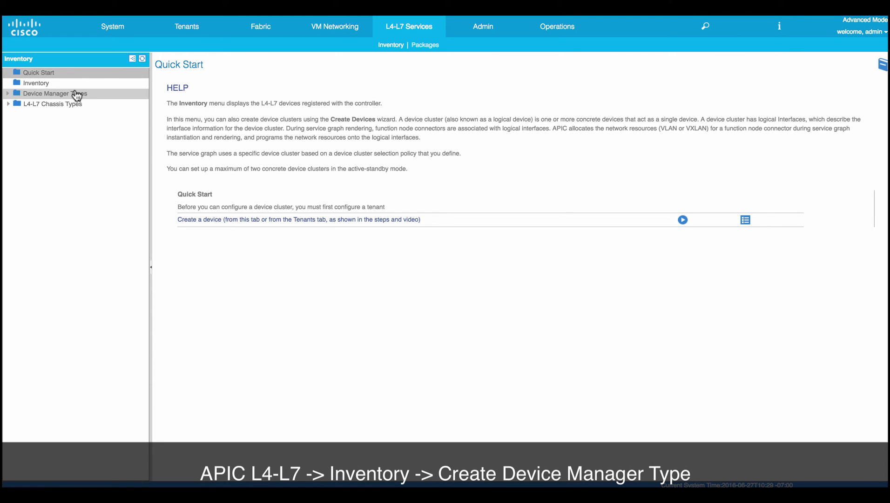
# Create device manager type vendor F5, model iW2.0, using the F5-iWorkflow-2.0-VNG-iW package.
pyautogui.click(77, 95)
pyautogui.rightClick(76, 94)
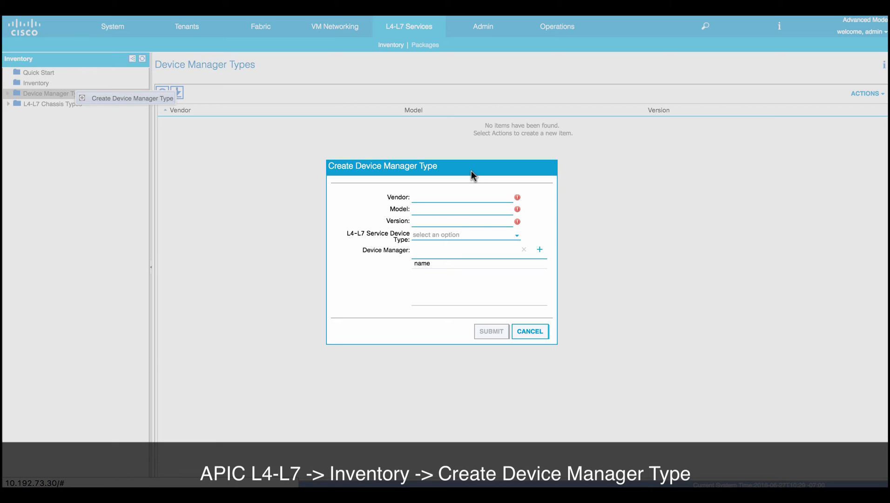
pyautogui.write('F5')
pyautogui.press('Tab')
pyautogui.write('iW')
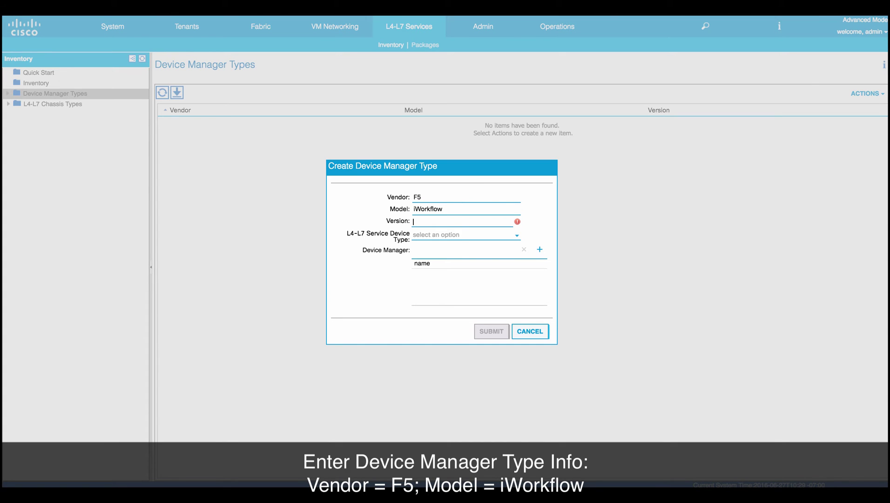
pyautogui.write('2.0-')
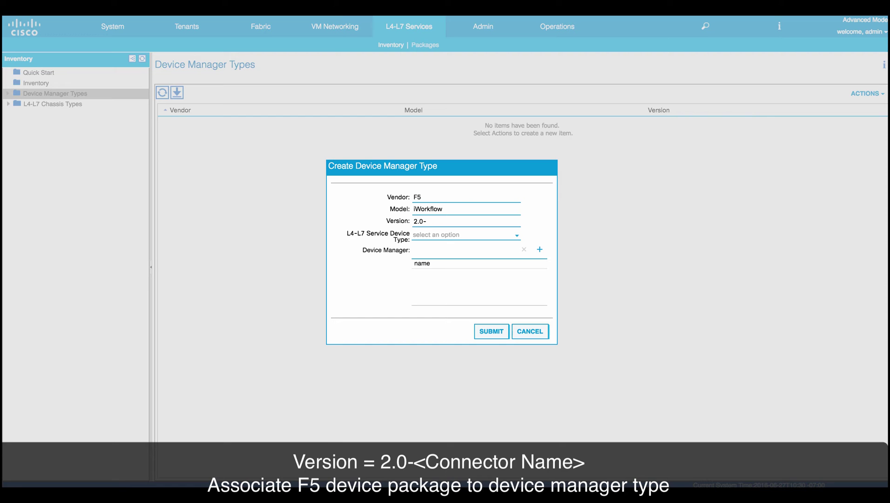
pyautogui.click(445, 237)
pyautogui.click(442, 370)
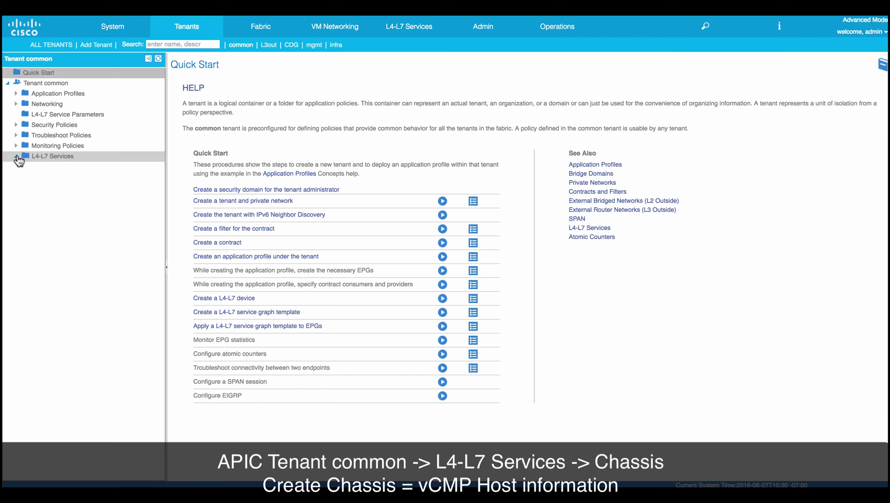
# Start a new common-tenant chassis vCMPHost80 of type F5-iWorkflow-2.0-VNG-iW.
pyautogui.click(17, 157)
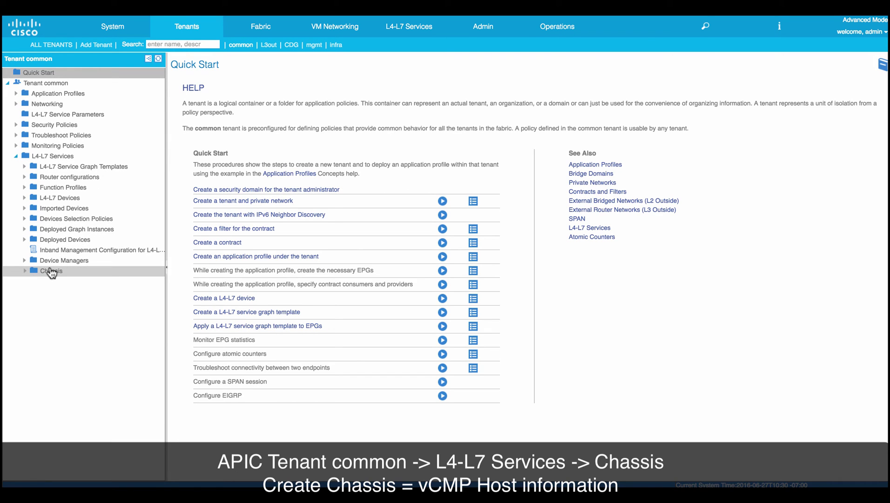
pyautogui.click(50, 271)
pyautogui.rightClick(50, 271)
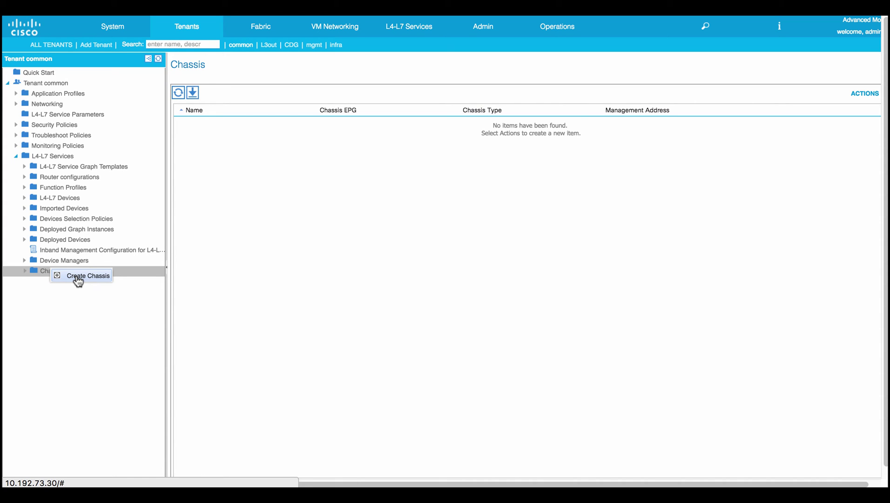
pyautogui.click(78, 277)
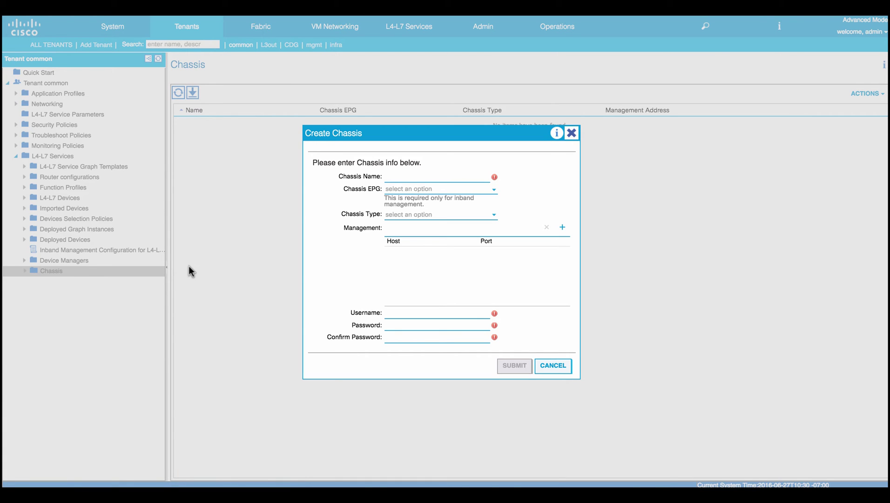
pyautogui.write('vCMPHost80')
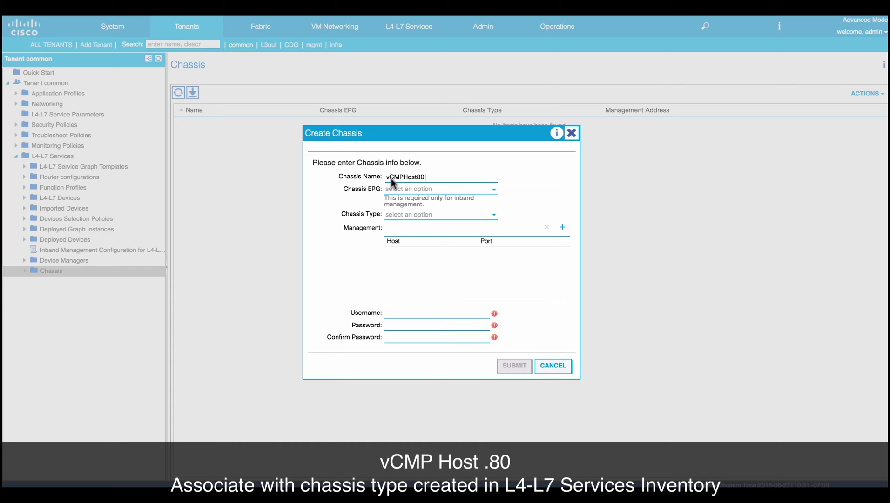
pyautogui.click(393, 215)
pyautogui.click(399, 226)
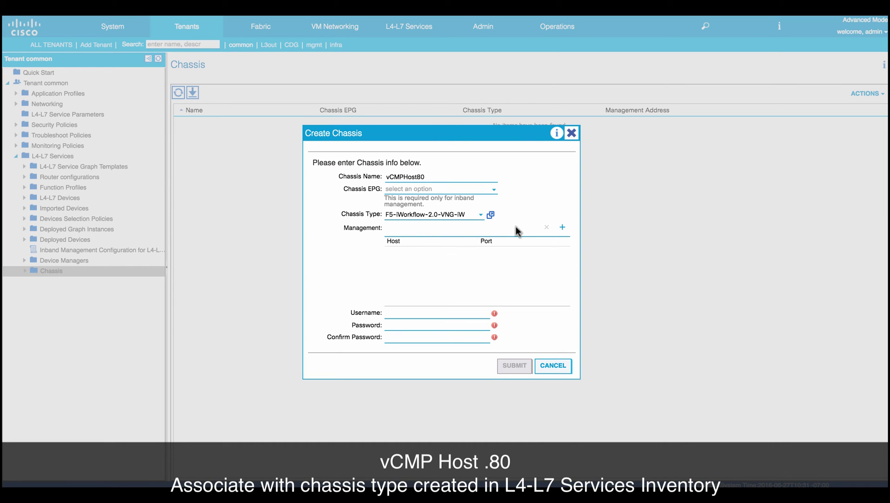
# Give vCMPHost80 management host 10.192.73.80:443 and admin credentials, and submit it.
pyautogui.click(563, 227)
pyautogui.write('10.192.73.')
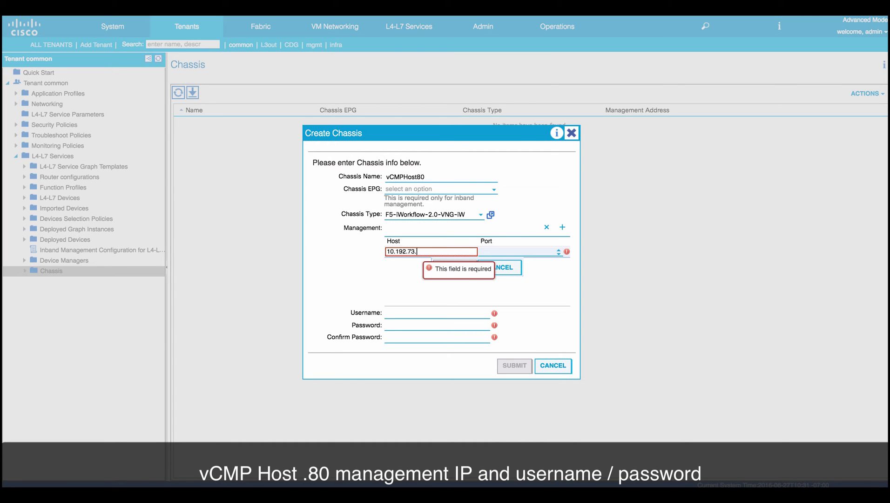
pyautogui.write('80')
pyautogui.press('Tab')
pyautogui.write('443')
pyautogui.click(461, 269)
pyautogui.click(449, 315)
pyautogui.write('admin')
pyautogui.press('Tab')
pyautogui.write('a')
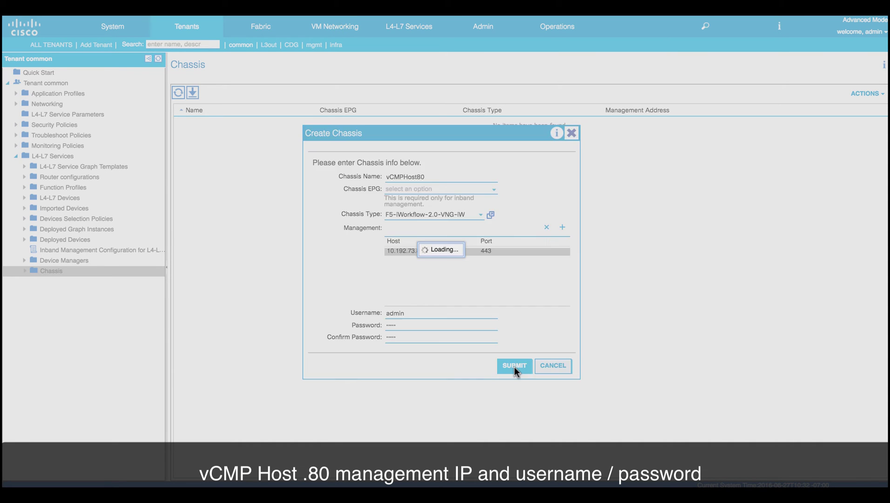
pyautogui.click(517, 365)
# Create chassis vCMPHost86, type F5-iWorkflow-2.0-VNG-iW, at 10.192.73.86:443 with admin credentials.
pyautogui.click(866, 93)
pyautogui.click(855, 107)
pyautogui.write('vCMPHost86')
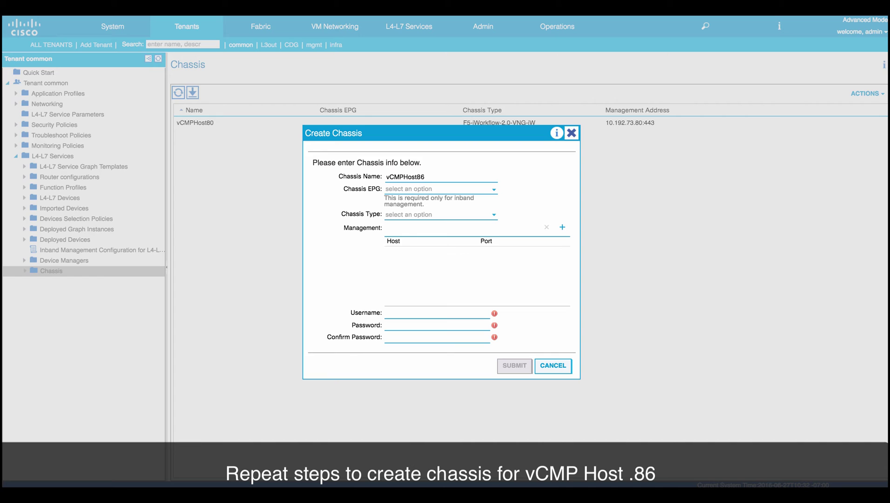
pyautogui.click(433, 215)
pyautogui.click(420, 226)
pyautogui.click(560, 229)
pyautogui.write('10.192.73')
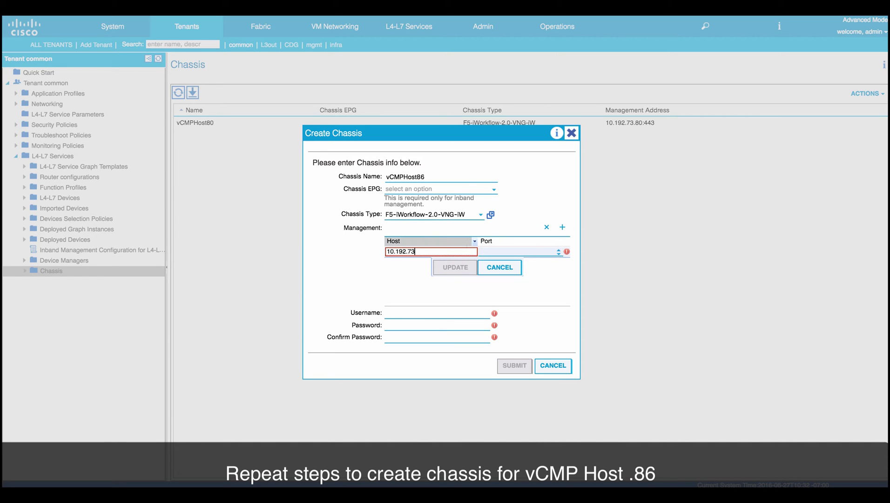
pyautogui.write('.86')
pyautogui.press('Tab')
pyautogui.write('443')
pyautogui.click(455, 267)
pyautogui.click(408, 313)
pyautogui.write('admin')
pyautogui.press('Tab')
pyautogui.click(508, 366)
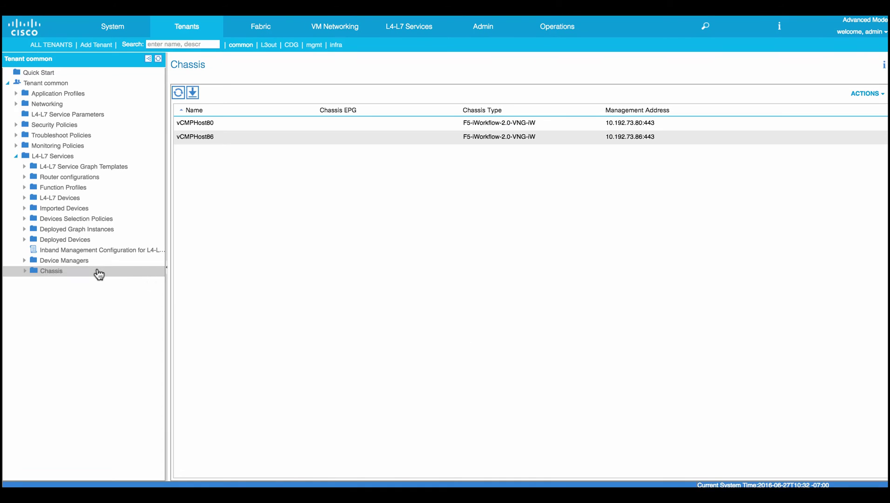
# Start a device manager named VNG-iW of type F5-iWorkflow-2.0-VNG-iW.
pyautogui.click(83, 263)
pyautogui.rightClick(83, 264)
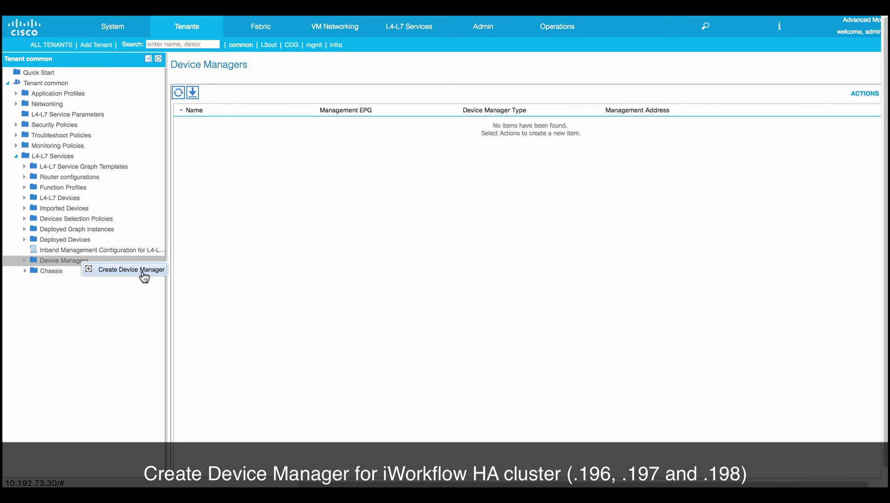
pyautogui.click(143, 273)
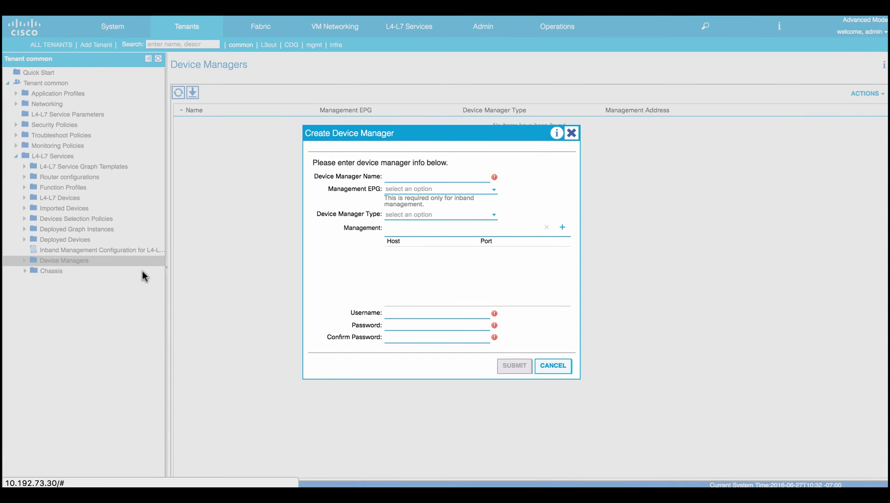
pyautogui.write('VN')
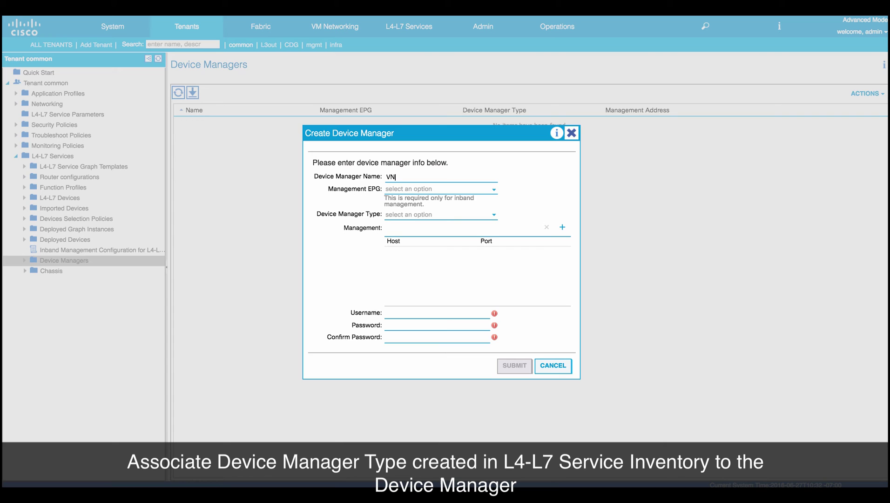
pyautogui.write('G-iW')
pyautogui.click(413, 216)
pyautogui.click(414, 227)
# Add management hosts 10.192.73.196, 10.192.73.197 and 10.192.73.198, each on port 443.
pyautogui.click(562, 227)
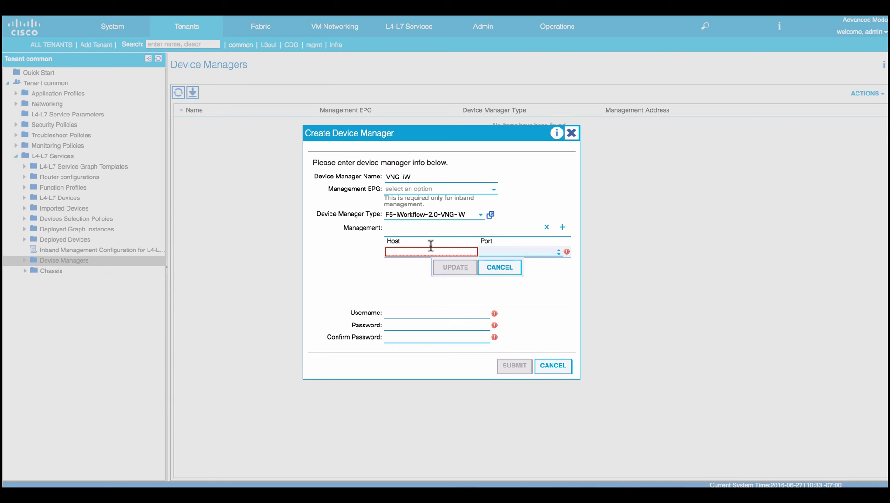
pyautogui.write('10.192.73.196')
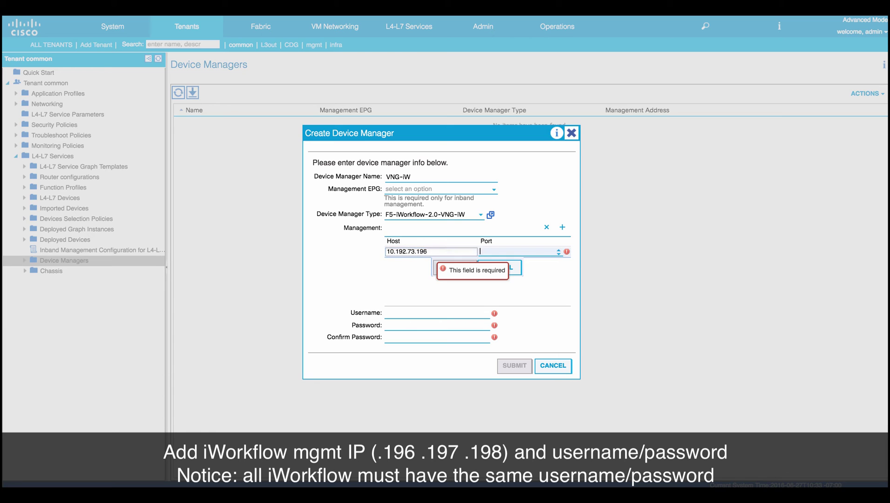
pyautogui.press('Tab')
pyautogui.write('443')
pyautogui.click(461, 269)
pyautogui.click(562, 228)
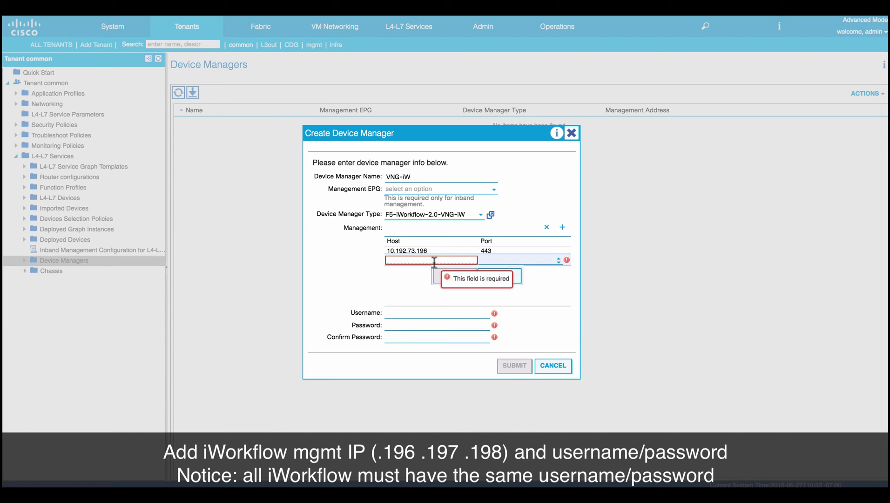
pyautogui.write('10.192.73.197')
pyautogui.press('Tab')
pyautogui.write('443')
pyautogui.click(455, 275)
pyautogui.click(563, 226)
pyautogui.click(452, 268)
pyautogui.write('10.192.73.198')
pyautogui.press('Tab')
pyautogui.write('443')
pyautogui.click(448, 283)
# Enter user name admin with its password and confirmation, and submit the VNG-iW device manager.
pyautogui.click(447, 313)
pyautogui.write('admin')
pyautogui.press('Tab')
pyautogui.write('admin')
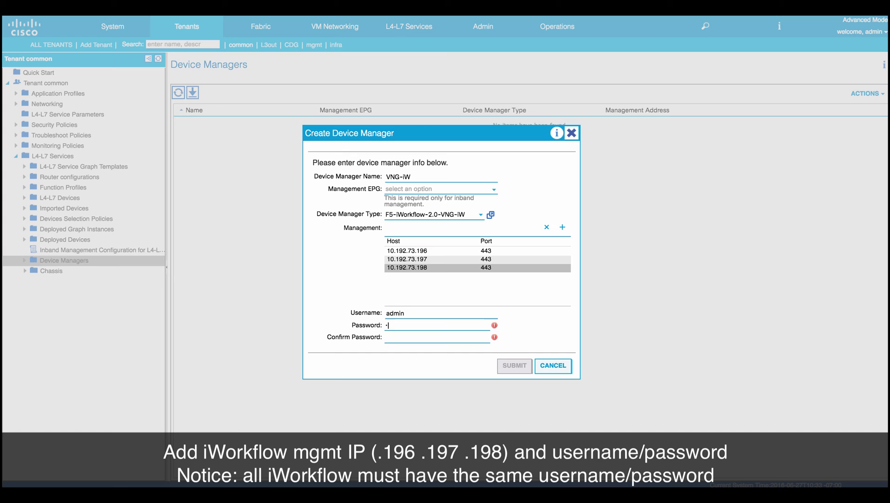
pyautogui.press('Tab')
pyautogui.write('admin')
pyautogui.click(514, 365)
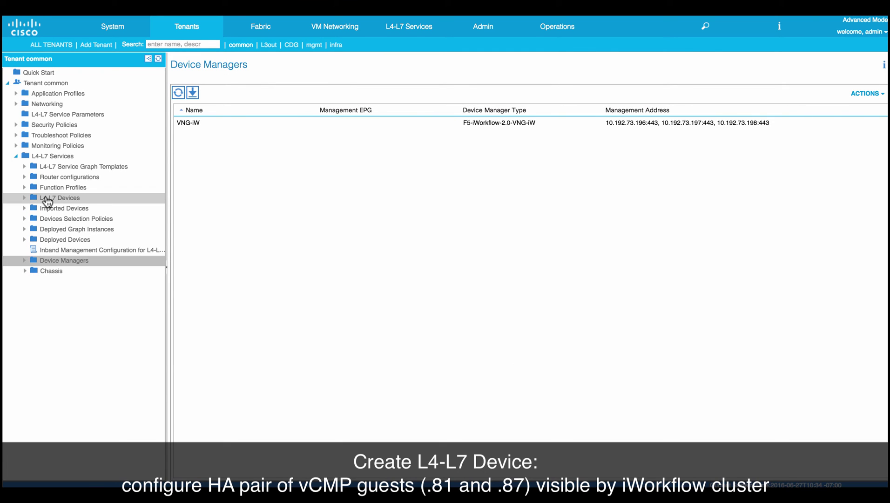
# Start L4-L7 device F5-vCMP-PodA as an HA cluster in ServiceManagedPhy with the F5-iWorkflow-2.0-VNG-iW package.
pyautogui.click(47, 199)
pyautogui.rightClick(50, 200)
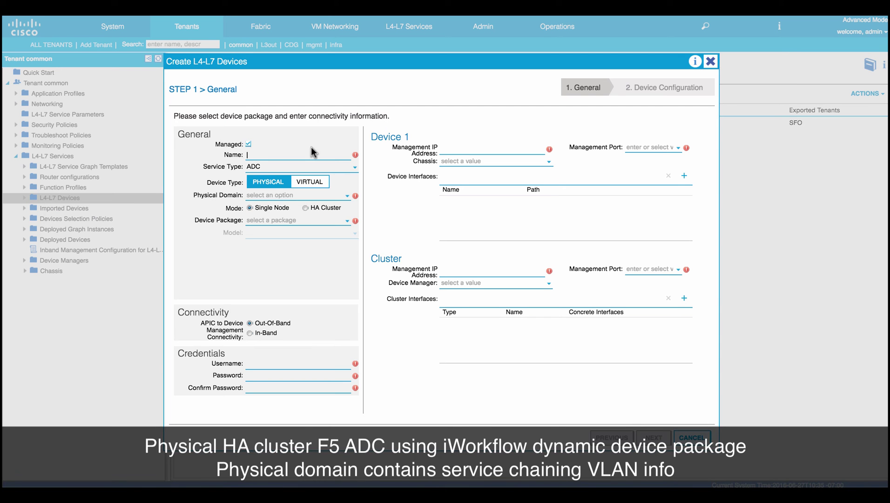
pyautogui.write('F5-vCMP-PodA')
pyautogui.click(258, 195)
pyautogui.click(274, 247)
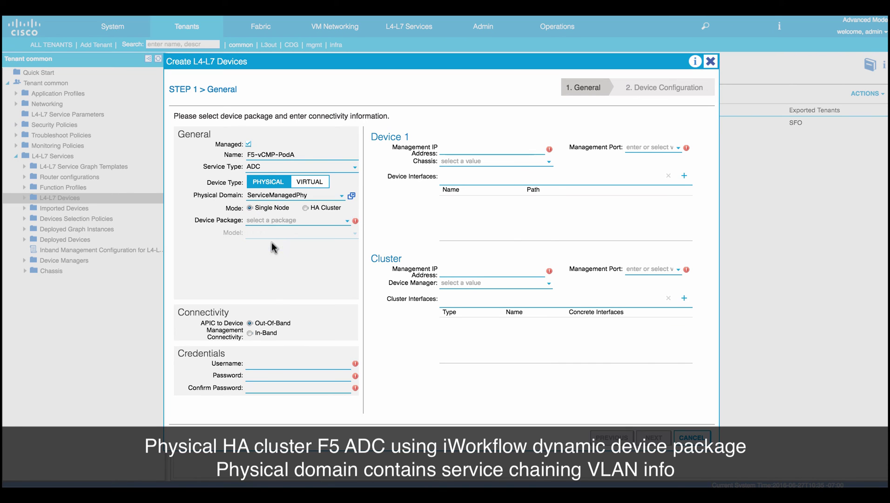
pyautogui.click(306, 208)
pyautogui.click(299, 221)
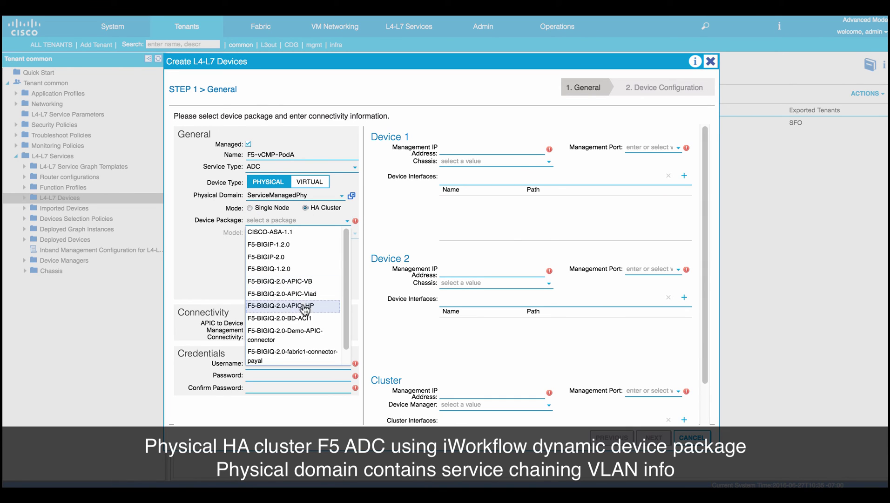
pyautogui.scroll(-1, 305, 339)
pyautogui.click(293, 357)
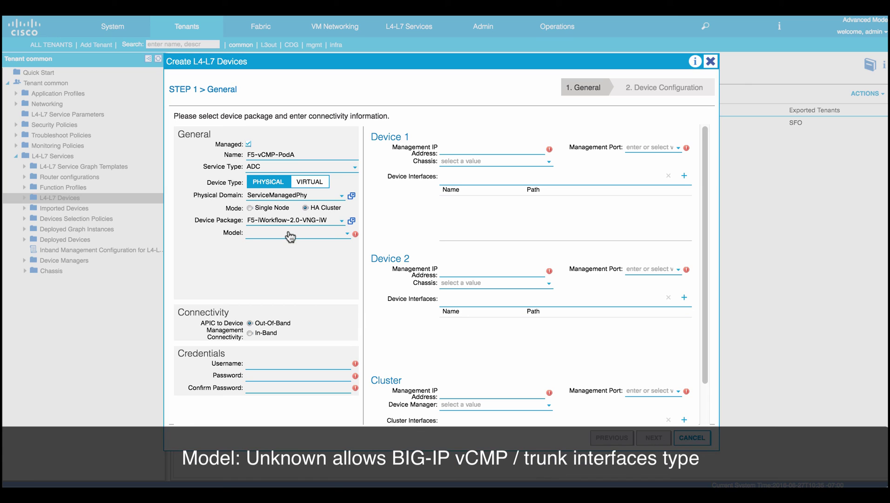
# Set the model to Unknown (Manual), context to Multiple, and Device 1 IP to 10.192.73.81.
pyautogui.click(289, 235)
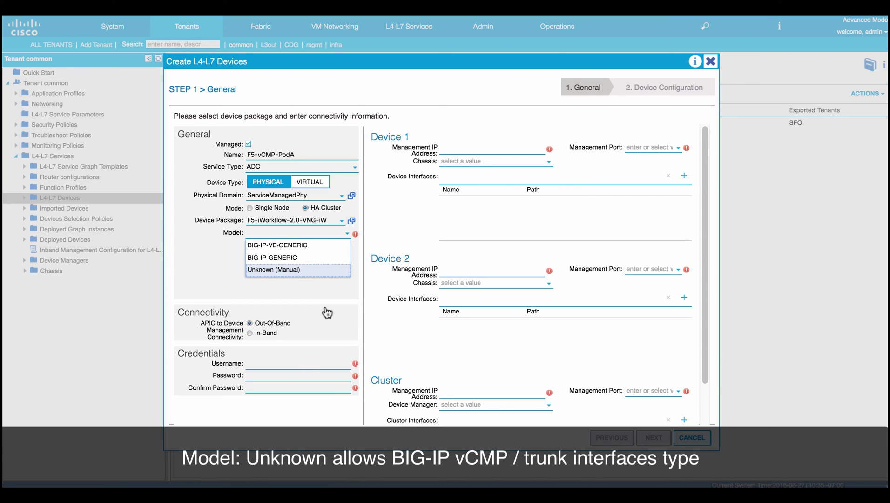
pyautogui.press('Return')
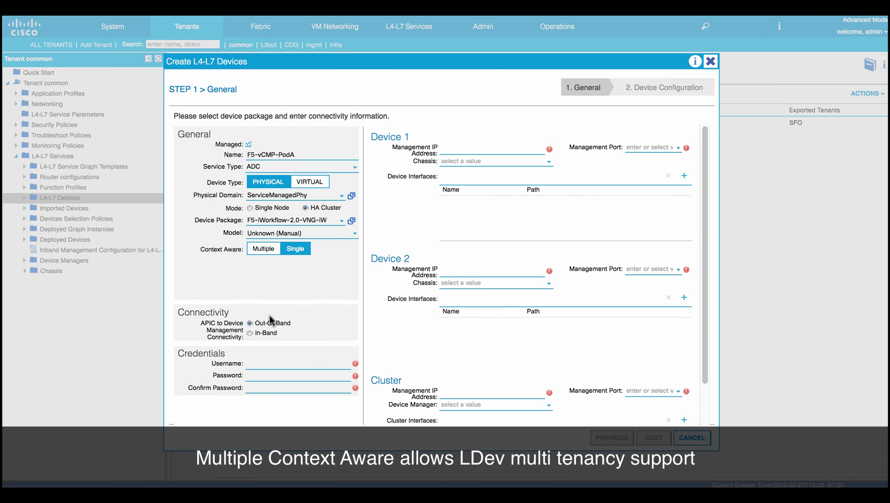
pyautogui.click(261, 248)
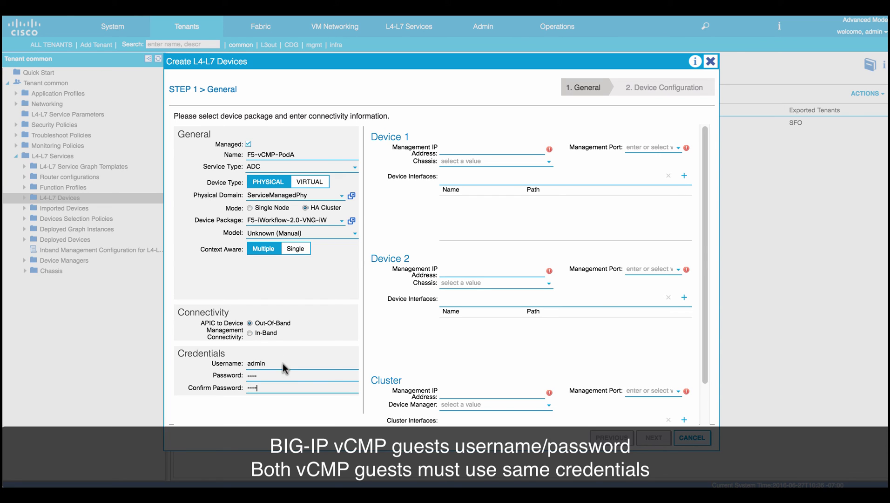
pyautogui.click(444, 149)
pyautogui.write('10.192.73.81')
# Give Device 1 https management, chassis vCMPHost80 and interface VPC343 on VPC-F5-Policy-Group.
pyautogui.click(629, 148)
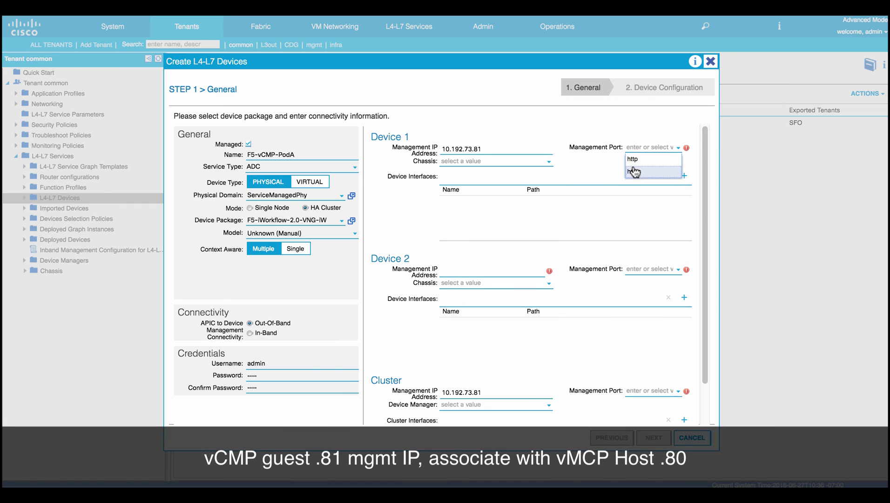
pyautogui.click(474, 162)
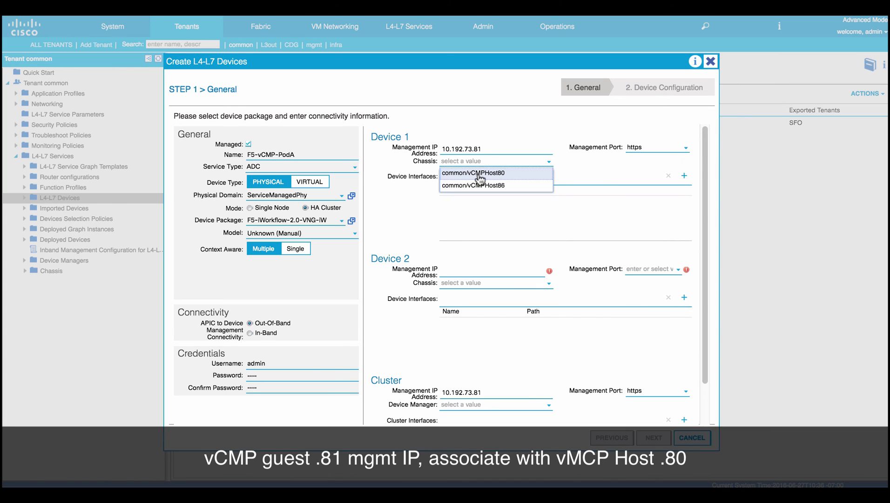
pyautogui.click(479, 176)
pyautogui.click(684, 176)
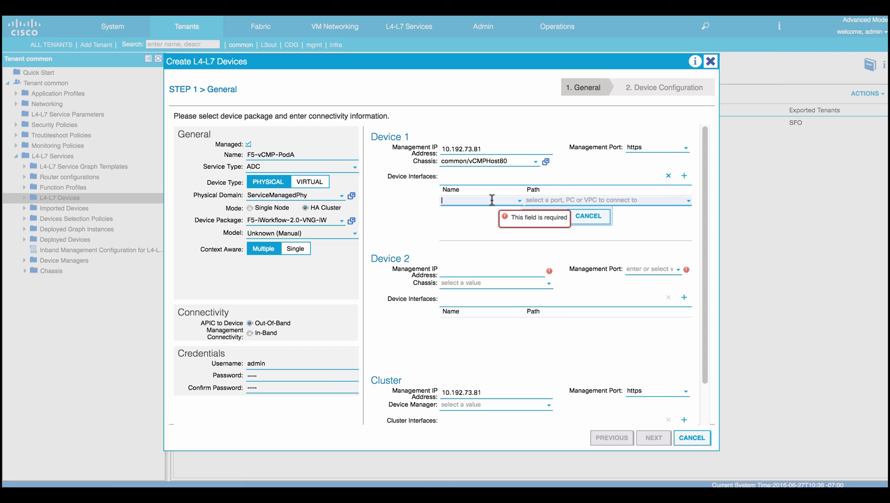
pyautogui.write('VPC343')
pyautogui.click(600, 201)
pyautogui.click(665, 214)
pyautogui.click(656, 259)
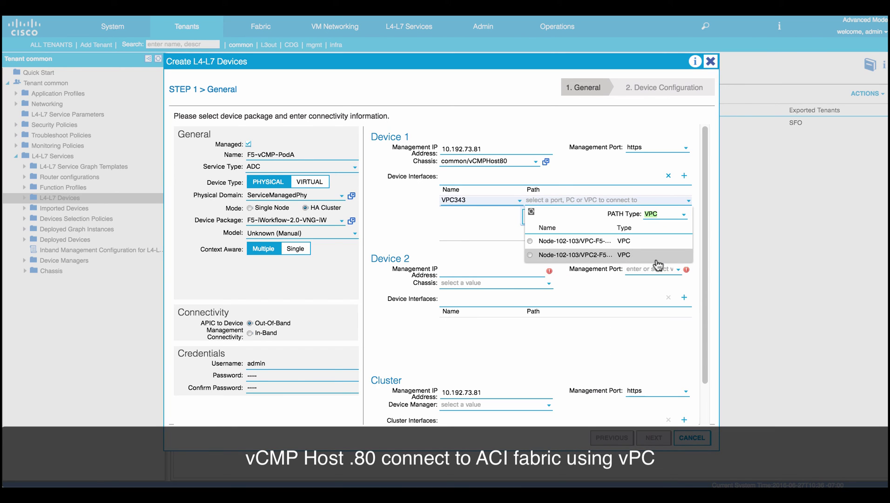
pyautogui.click(549, 241)
pyautogui.click(541, 216)
# Set Device 2 to 10.192.73.87 over https on vCMPHost86 with interface VPC684 on VPC2-F5-Policy-Group.
pyautogui.click(518, 268)
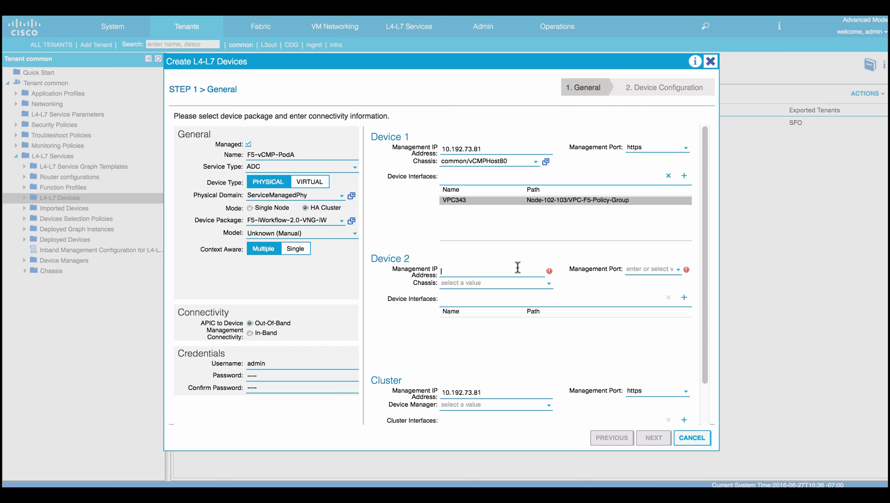
pyautogui.write('10.192.73.87')
pyautogui.click(635, 269)
pyautogui.click(639, 298)
pyautogui.click(484, 284)
pyautogui.click(473, 306)
pyautogui.click(684, 297)
pyautogui.write('VPC684')
pyautogui.click(606, 322)
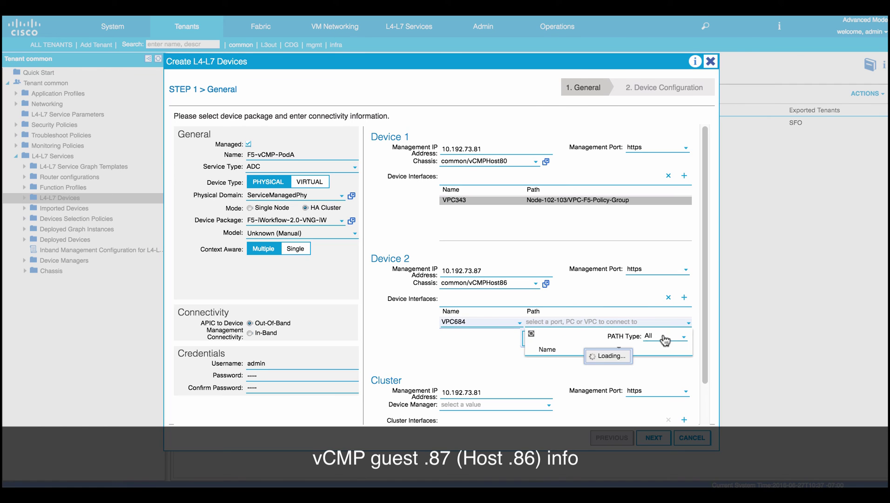
pyautogui.click(558, 378)
pyautogui.click(548, 339)
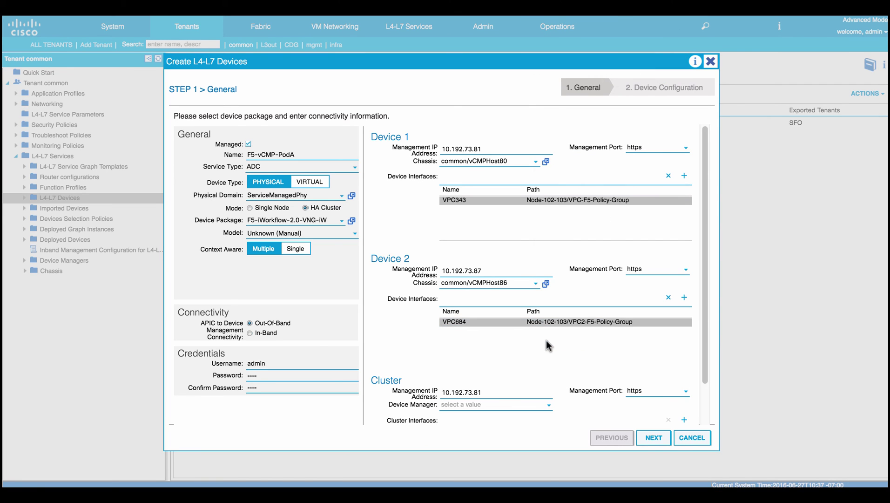
# Set cluster management IP 10.192.73.196 and device manager common/VNG-iW.
pyautogui.write('10.192.73.196')
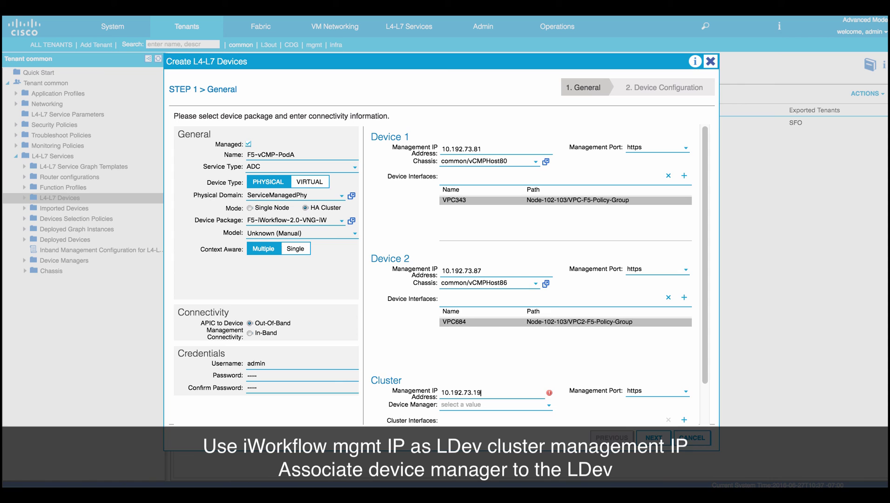
pyautogui.click(461, 404)
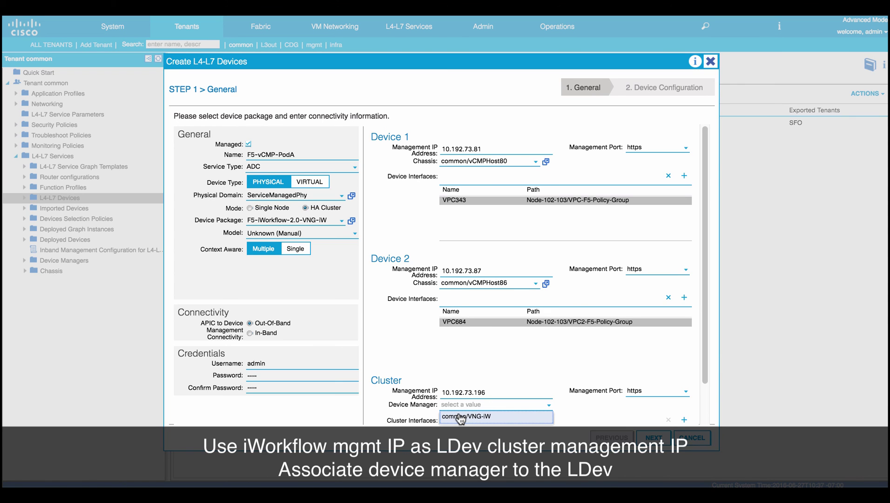
pyautogui.click(461, 417)
pyautogui.scroll(-2, 549, 410)
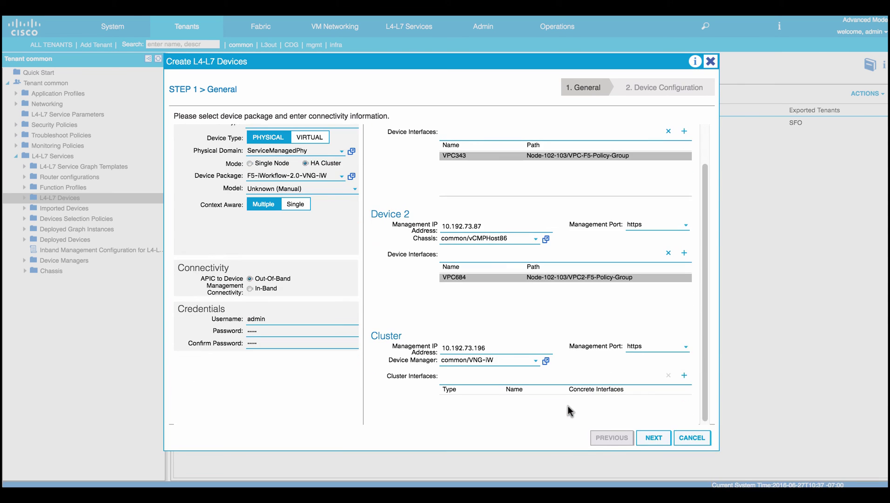
# Add consumer cluster interface External mapped to Device2/VPC684.
pyautogui.click(686, 376)
pyautogui.click(479, 387)
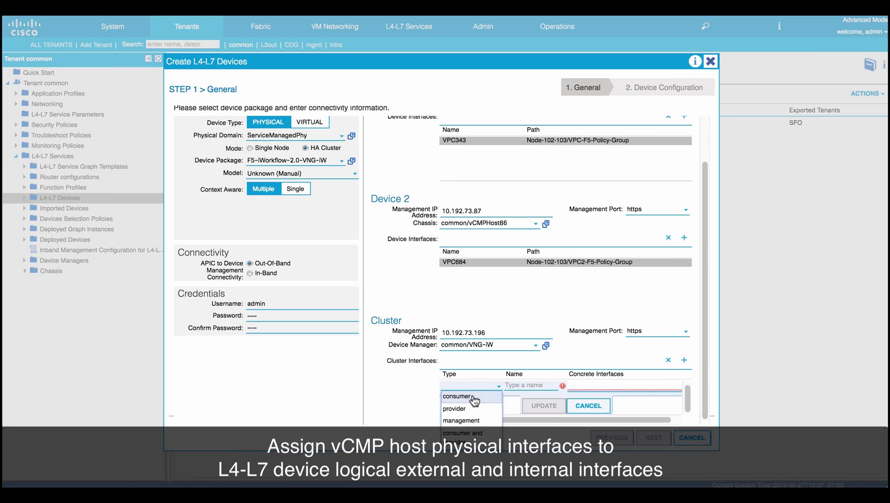
pyautogui.click(466, 396)
pyautogui.click(516, 384)
pyautogui.write('External')
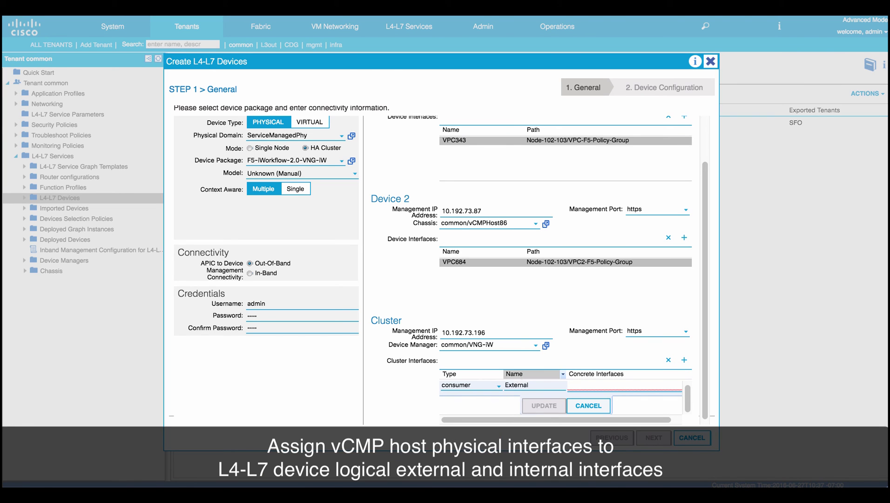
pyautogui.click(606, 387)
pyautogui.click(594, 410)
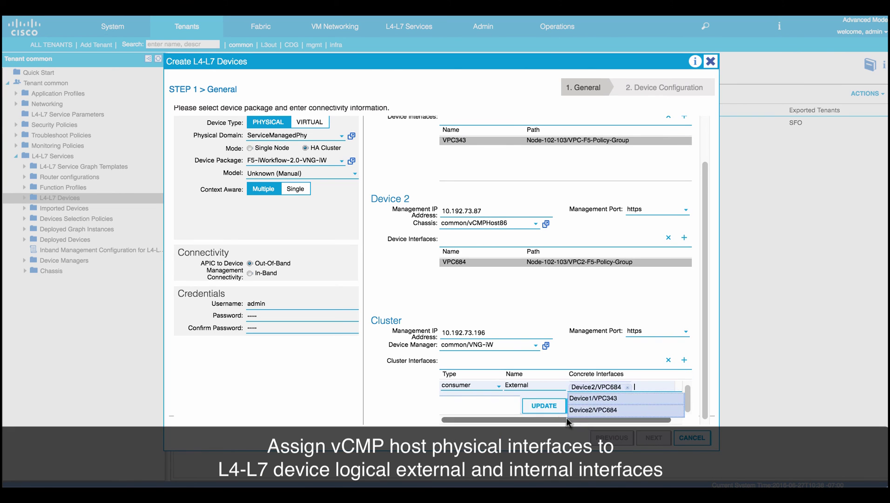
pyautogui.click(547, 405)
# Add provider interface Internal with Device1/VPC343 and Device2/VPC684, then go to device configuration.
pyautogui.click(684, 360)
pyautogui.click(498, 385)
pyautogui.click(454, 407)
pyautogui.click(512, 385)
pyautogui.write('In')
pyautogui.click(606, 386)
pyautogui.click(591, 396)
pyautogui.click(594, 410)
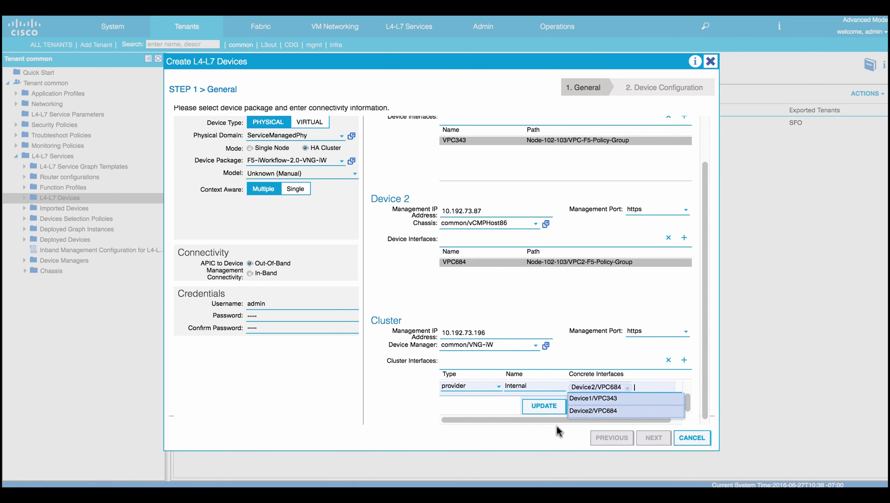
pyautogui.click(543, 406)
pyautogui.click(655, 438)
# Set host names vcmp81.bd.f5.local / vcmp87.bd.f5.local and NTP server 172.27.1.1 for both devices.
pyautogui.click(313, 181)
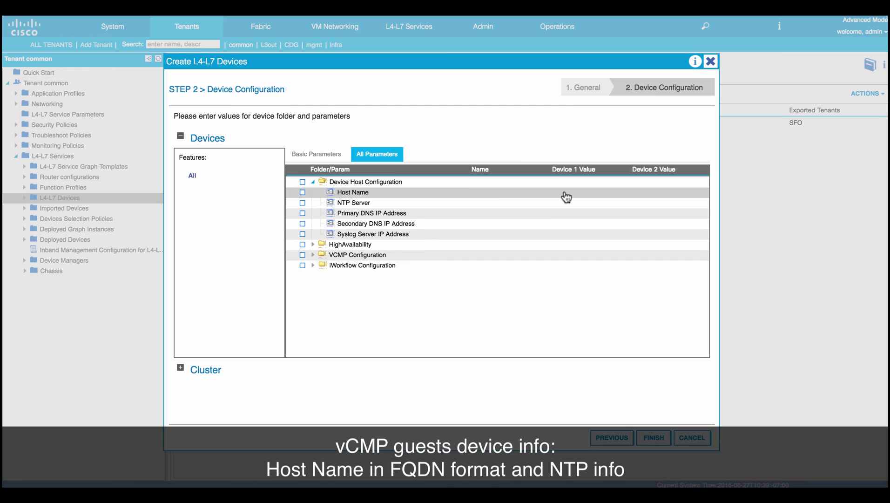
pyautogui.click(573, 193)
pyautogui.write('vcmp81.bd.f5.local')
pyautogui.press('Tab')
pyautogui.write('vcmp87.bd.f5.local')
pyautogui.click(462, 209)
pyautogui.click(577, 203)
pyautogui.write('172.27.1.1')
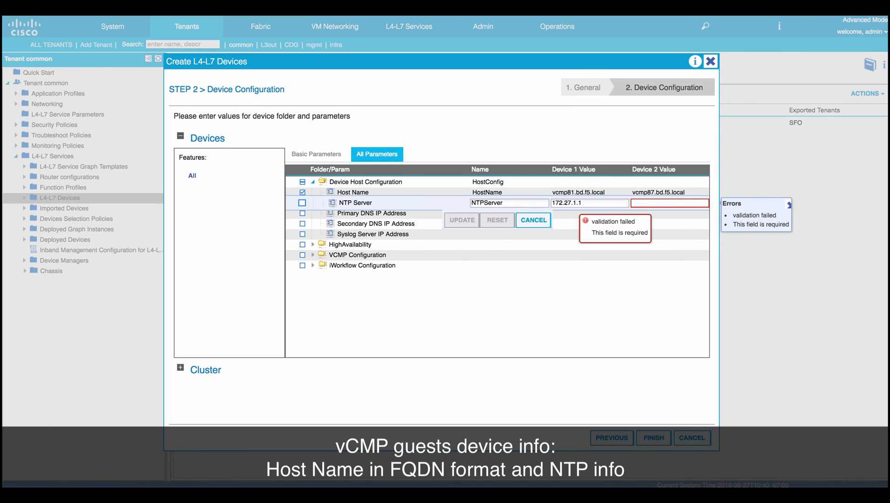
pyautogui.press('Tab')
pyautogui.write('172.27.1.1')
pyautogui.click(462, 220)
# Set HA interface 1/1_8 on both devices with self IPs 3.3.3.81 and 3.3.3.87.
pyautogui.click(313, 245)
pyautogui.click(565, 256)
pyautogui.write('1/1_8')
pyautogui.press('Tab')
pyautogui.write('1/1_8')
pyautogui.click(462, 272)
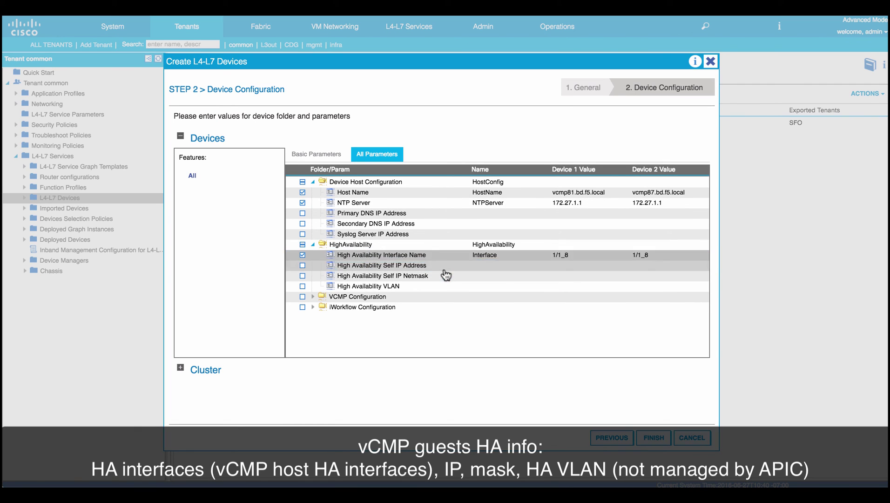
pyautogui.click(567, 271)
pyautogui.write('3.3.3.81')
pyautogui.press('Tab')
pyautogui.write('3.3.3.87')
pyautogui.click(463, 285)
# Set HA netmask 255.255.255.0 and VLAN 10 for both devices, then create the cluster.
pyautogui.click(564, 278)
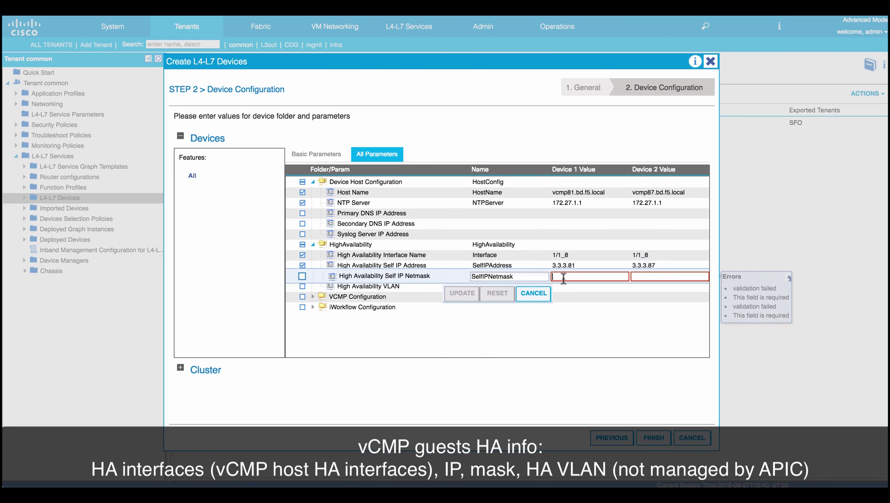
pyautogui.write('255.255.255.0')
pyautogui.press('Tab')
pyautogui.write('255.255.255.0')
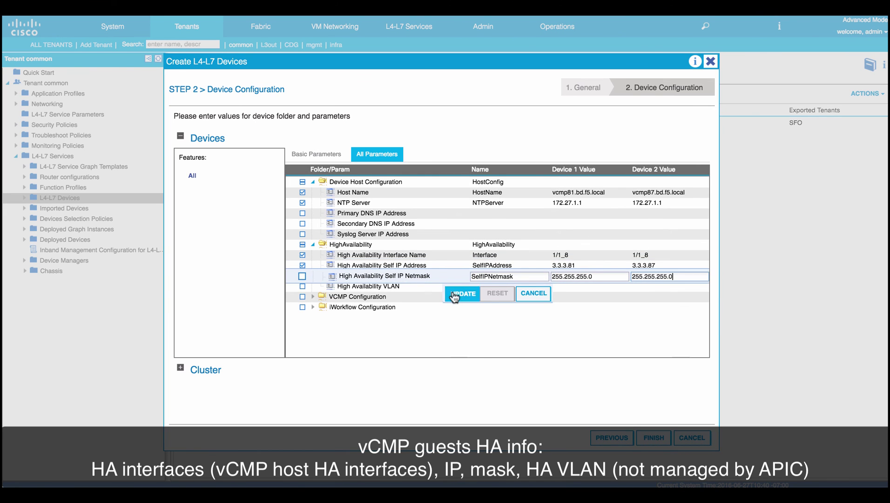
pyautogui.click(463, 293)
pyautogui.click(566, 286)
pyautogui.write('10')
pyautogui.press('Tab')
pyautogui.write('10')
pyautogui.click(462, 303)
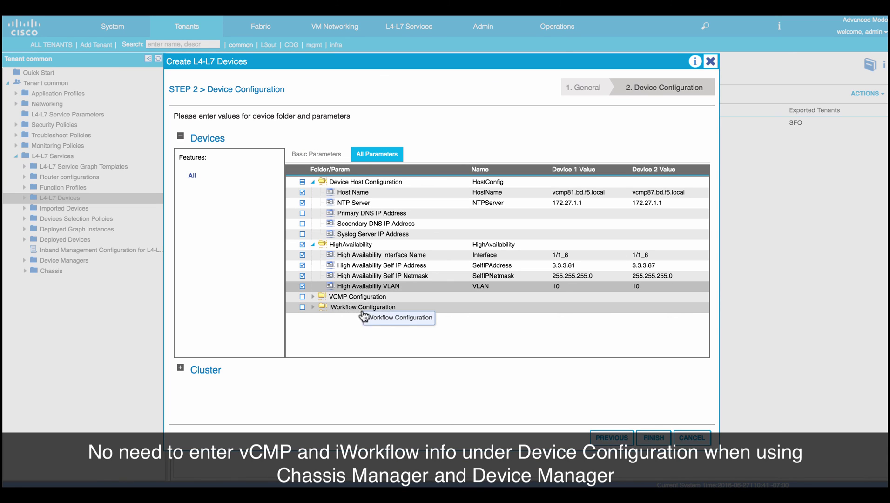
pyautogui.click(655, 438)
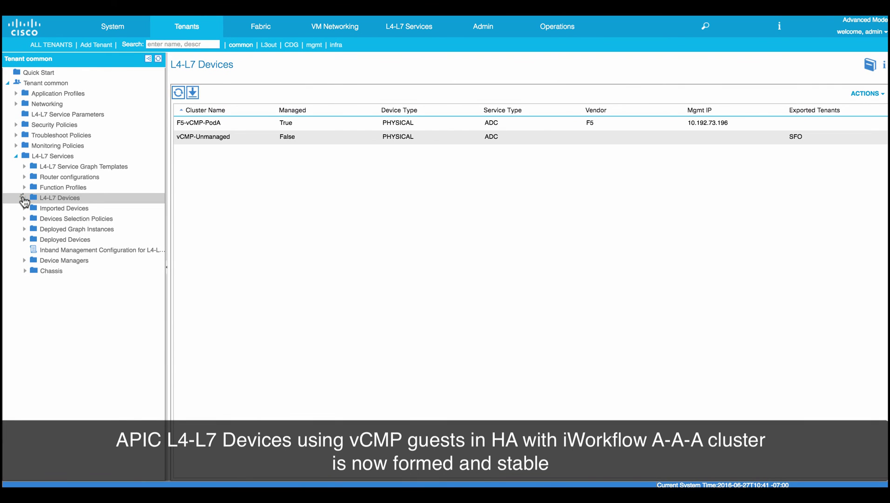
pyautogui.click(24, 199)
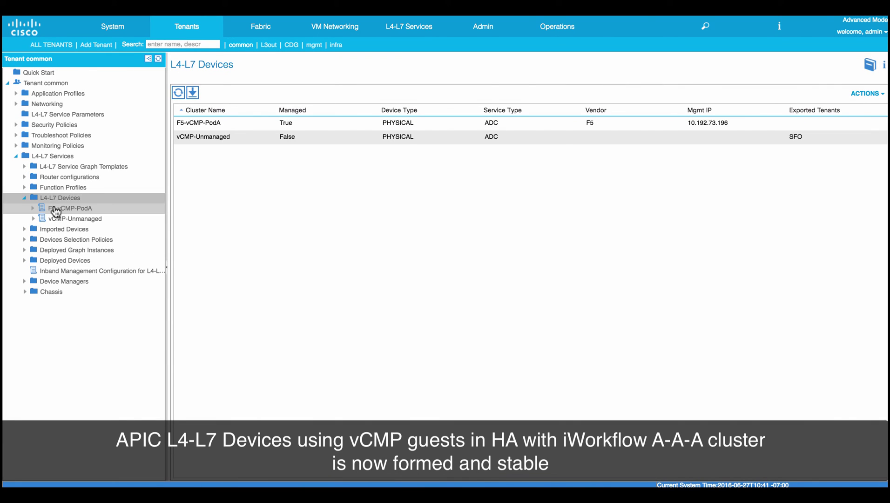
# Open the F5-vCMP-PodA cluster's details from the L4-L7 Devices list.
pyautogui.click(58, 208)
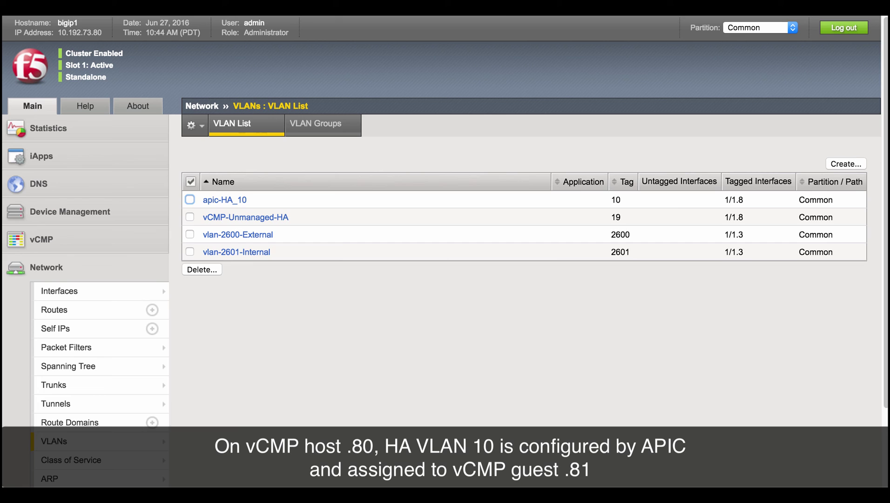
# View the vCMP81 guest's properties in the vCMP Guest List.
pyautogui.click(42, 239)
pyautogui.click(56, 263)
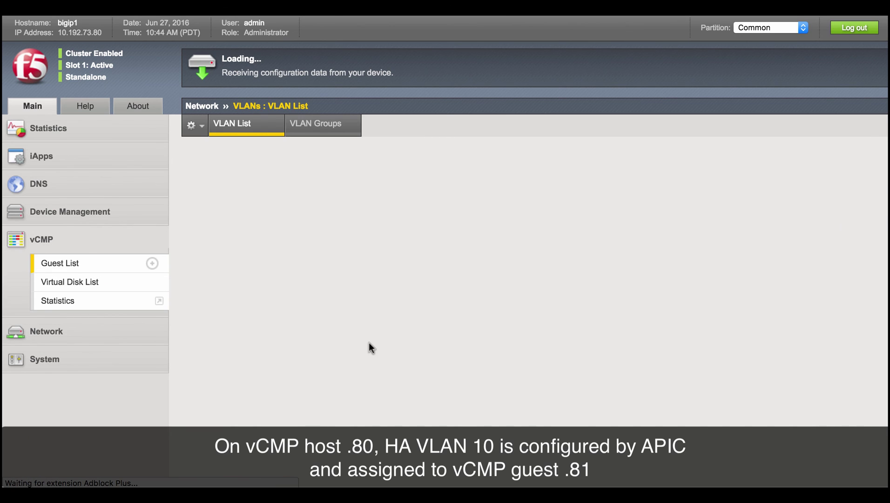
pyautogui.click(255, 186)
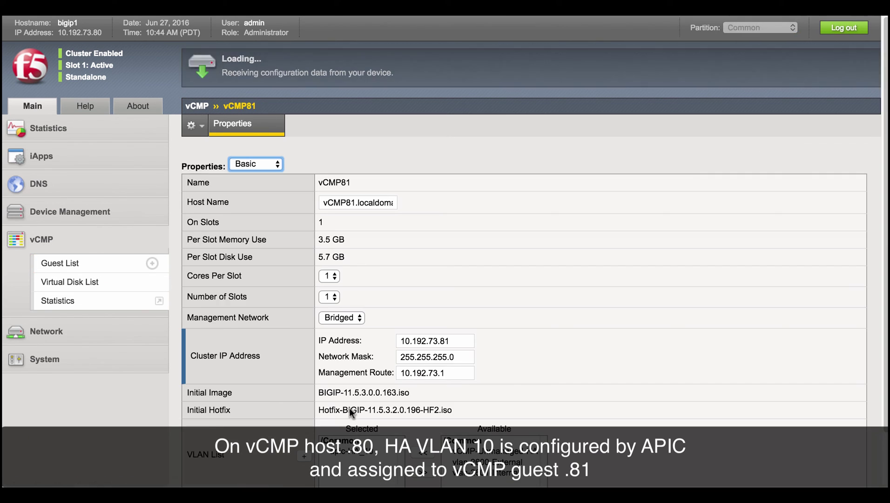
pyautogui.scroll(-5, 358, 399)
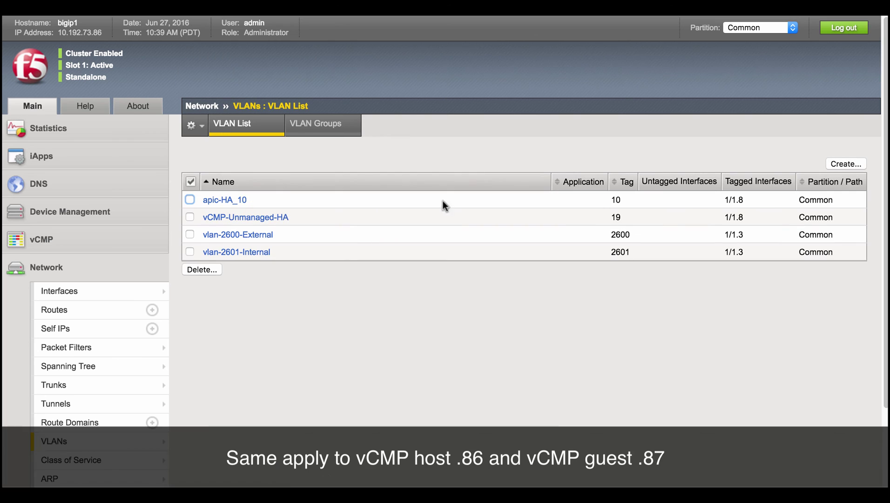
# View the vCMP87 guest's properties on host 10.192.73.86.
pyautogui.click(41, 239)
pyautogui.click(56, 262)
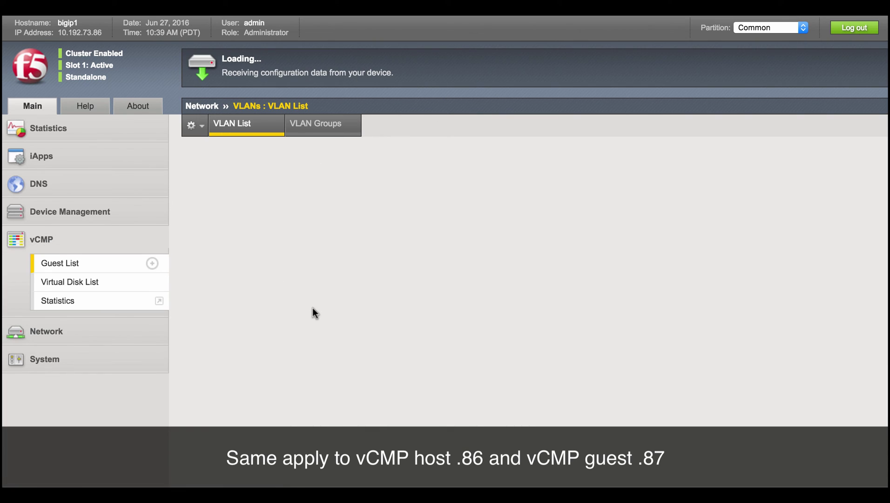
pyautogui.click(257, 188)
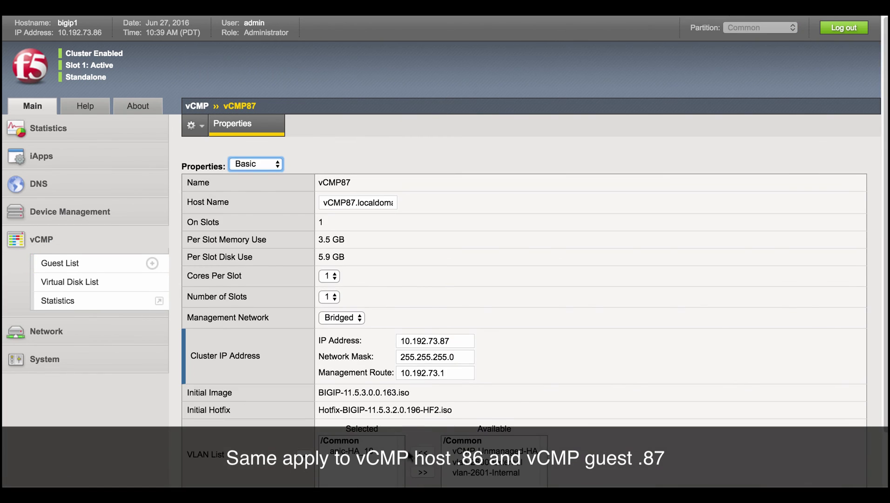
pyautogui.scroll(-3, 461, 225)
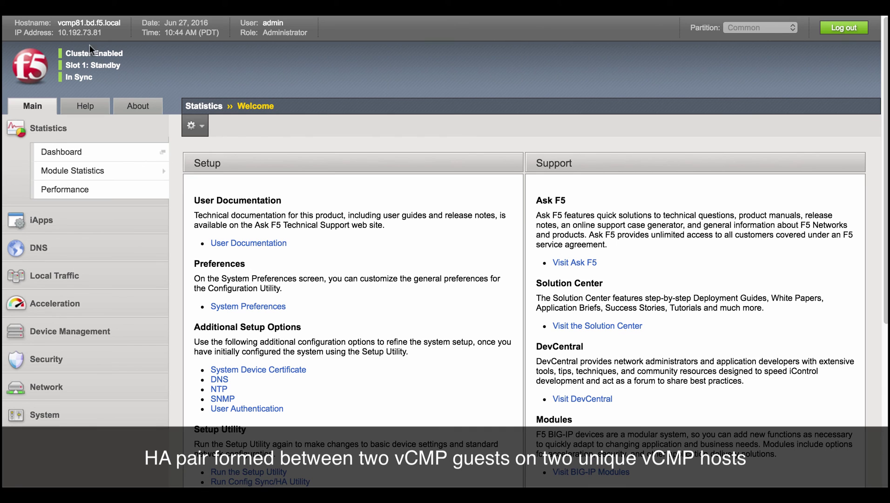